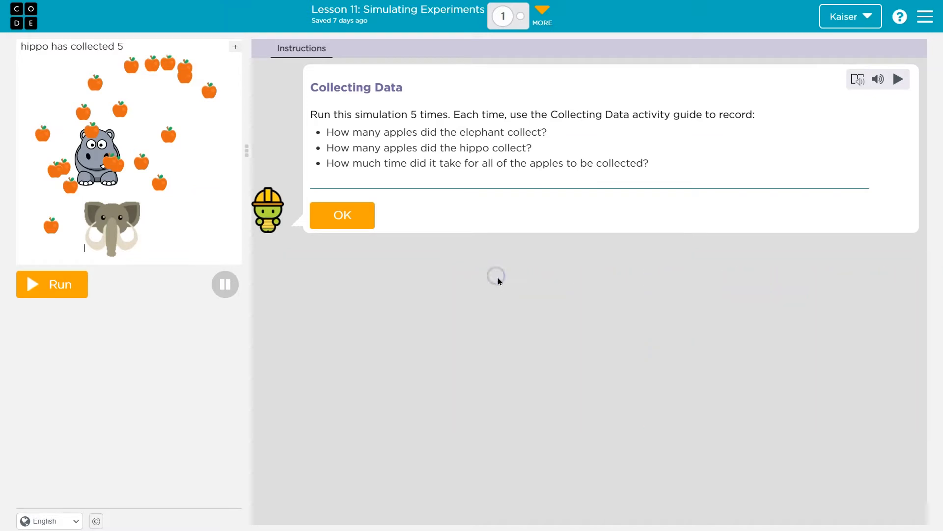
- Check the activity guide's data table, run the apple-collecting simulation once and view its printed results
key(ctrl+Tab)
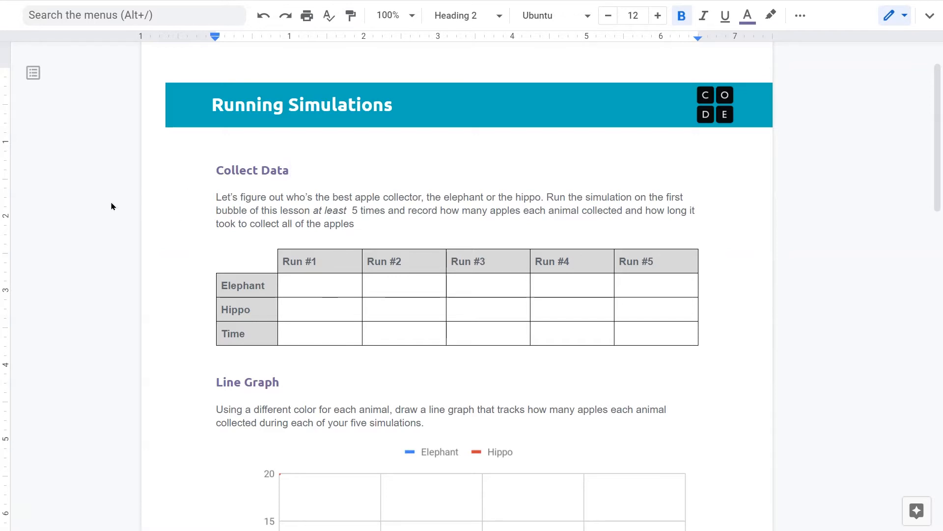
click(80, 237)
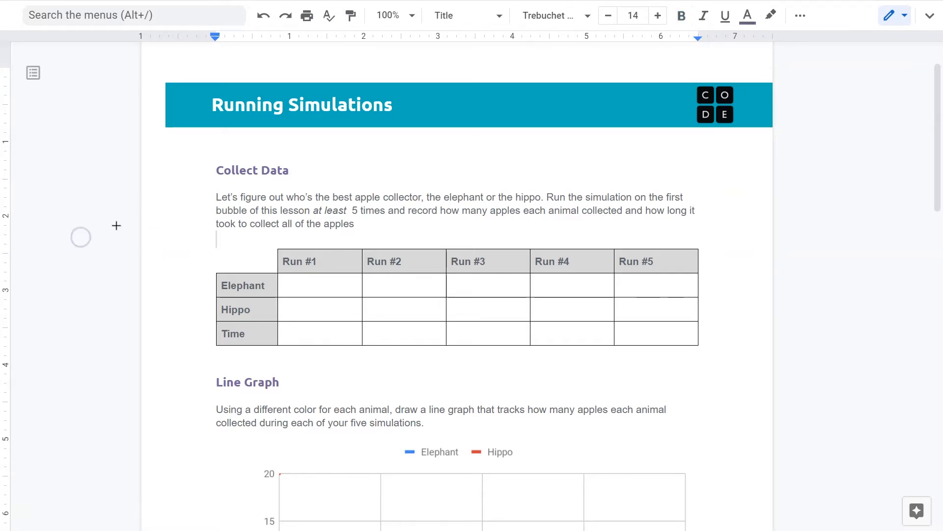
key(ctrl+shift+Tab)
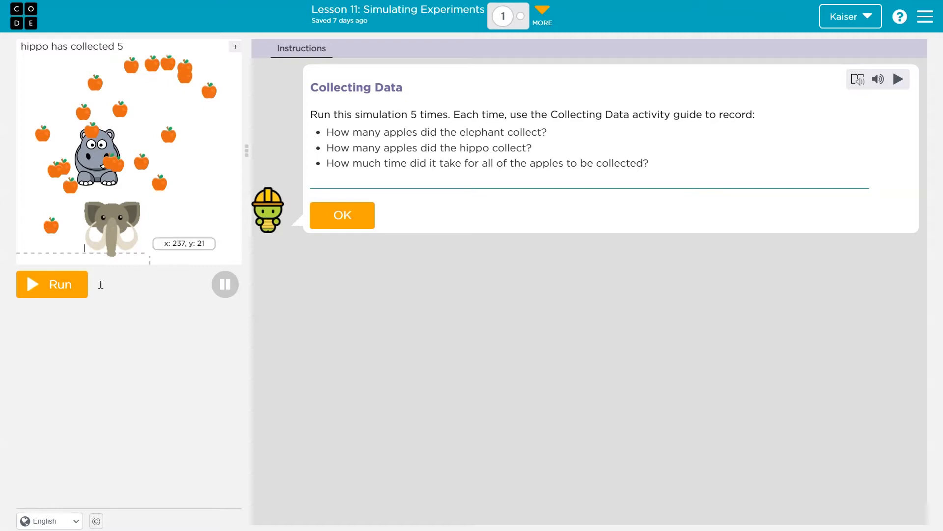
click(51, 284)
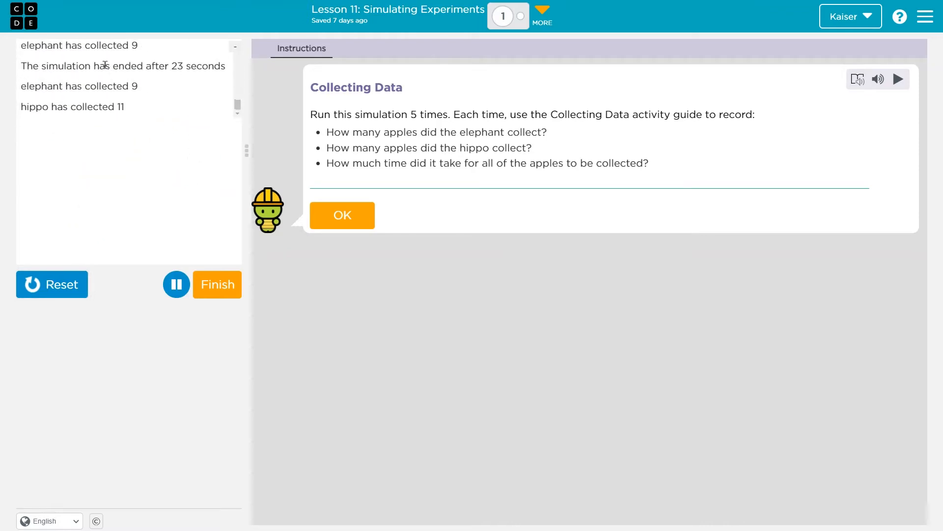
click(235, 49)
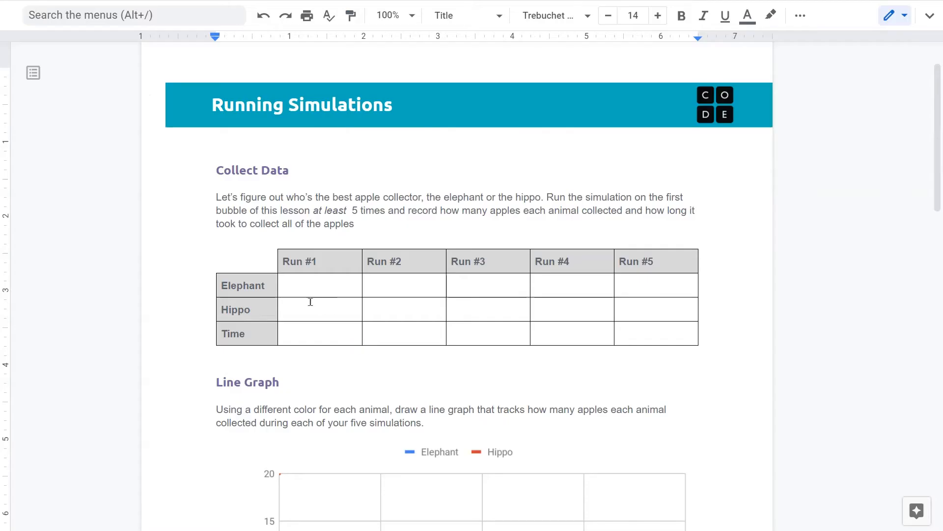
- Record Run #1 in the guide's table: 9 for Elephant, 11 for Hippo and 23 for Time
click(309, 288)
text(9)
click(316, 310)
text(11)
click(300, 332)
text(23)
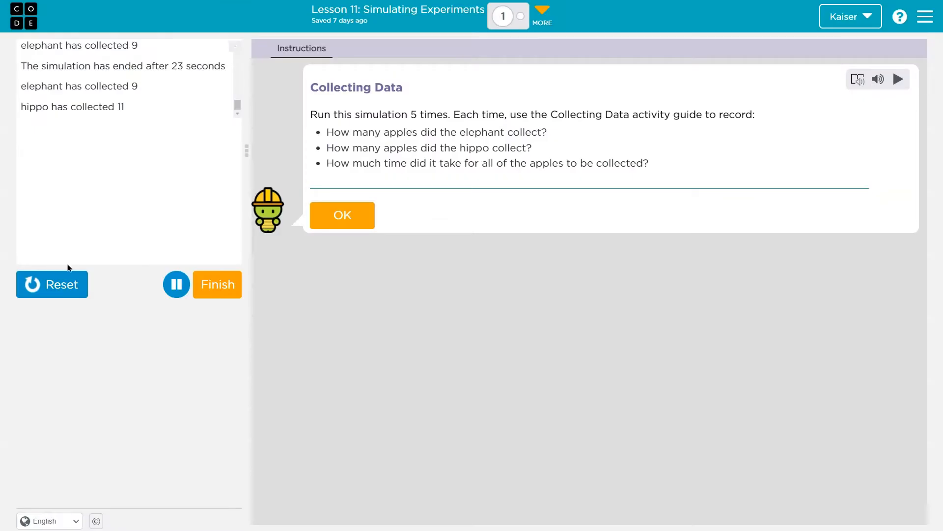
- Rerun the simulation and record Run #2 in the table: 10 for Elephant, 10 for Hippo and 7 for Time
click(46, 282)
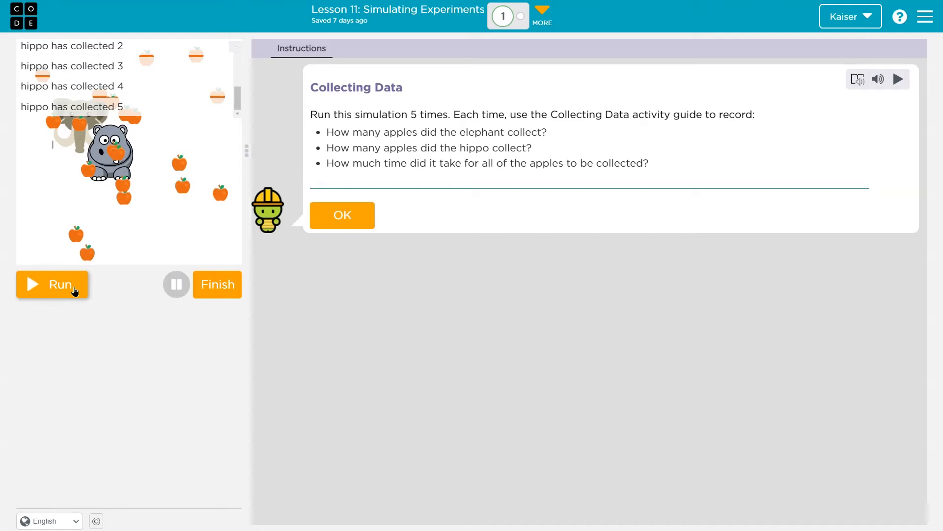
click(74, 289)
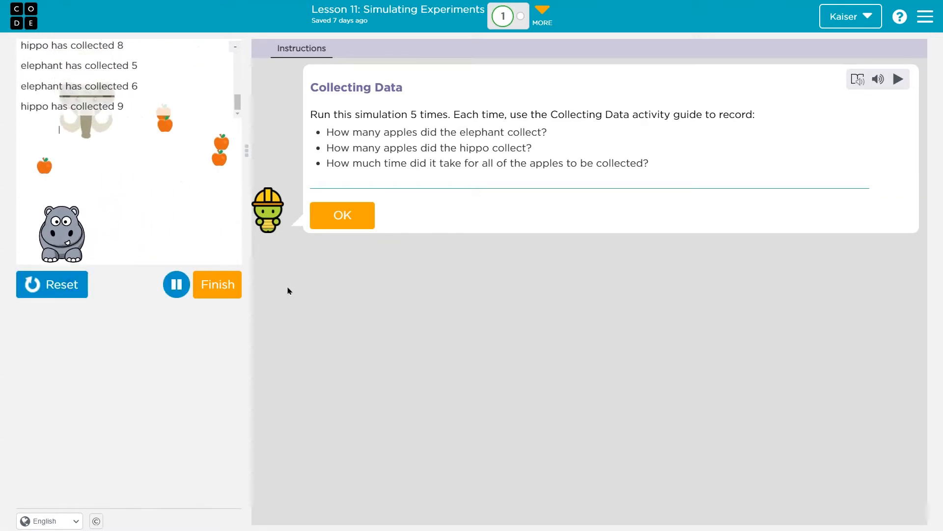
click(412, 359)
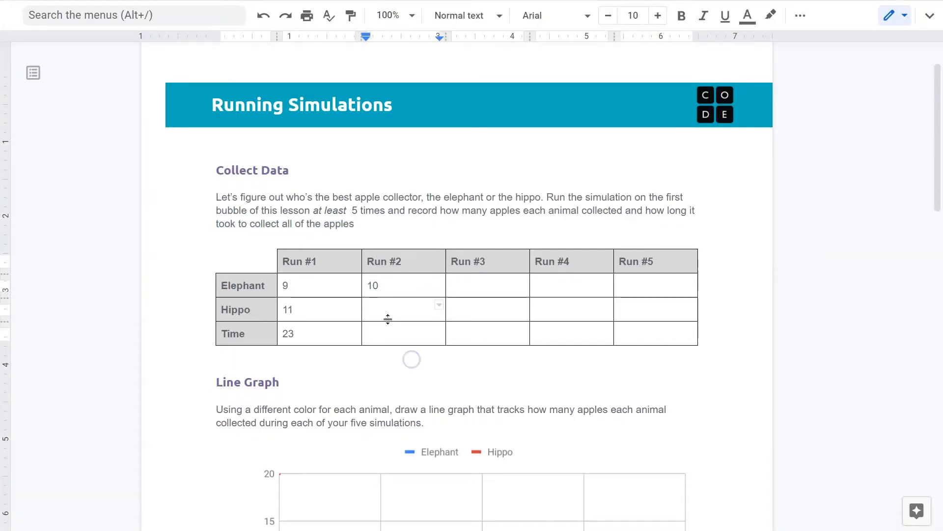
text(10)
key(Down)
text(10)
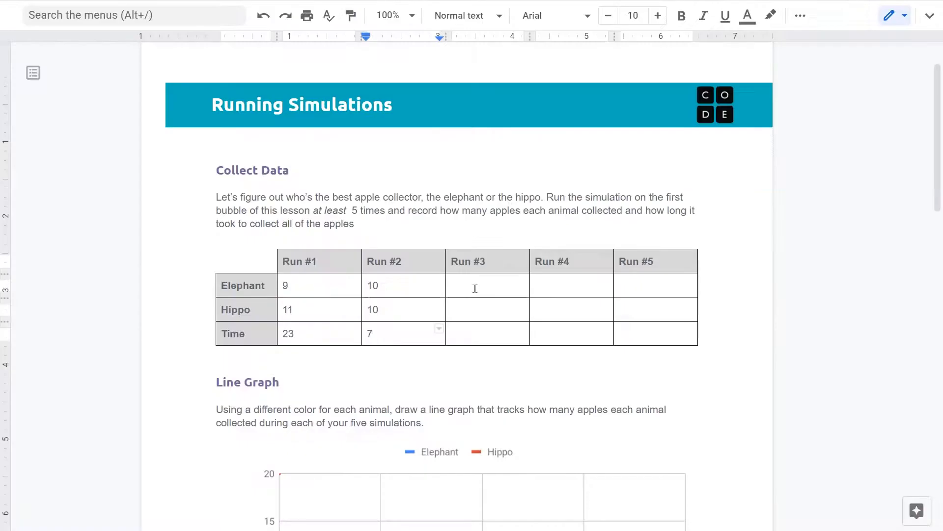
- Record Elephant, Hippo and Time values as 1, 19, 10 for Run #3; 5, 15, 19 for Run #4; and 11, 9, 7 for Run #5
click(475, 288)
text(9)
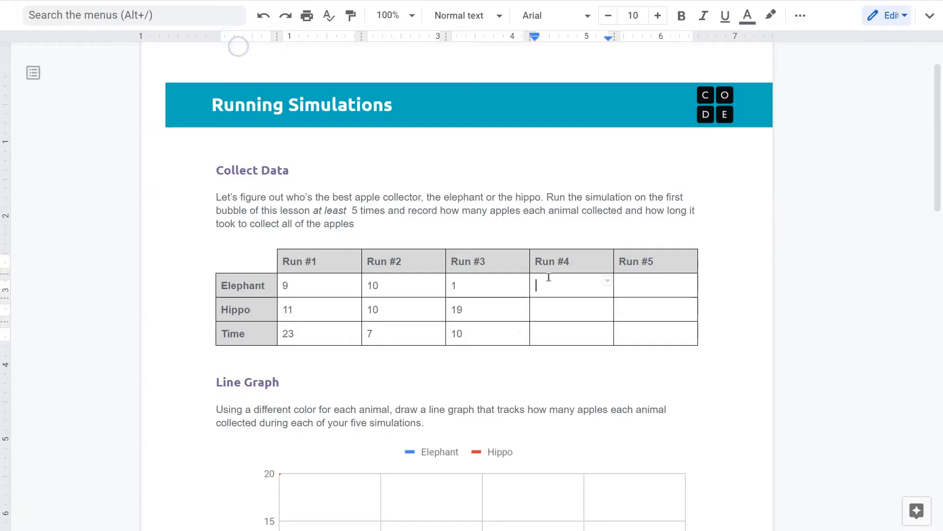
text(5)
key(Down)
text(15)
key(Down)
text(19)
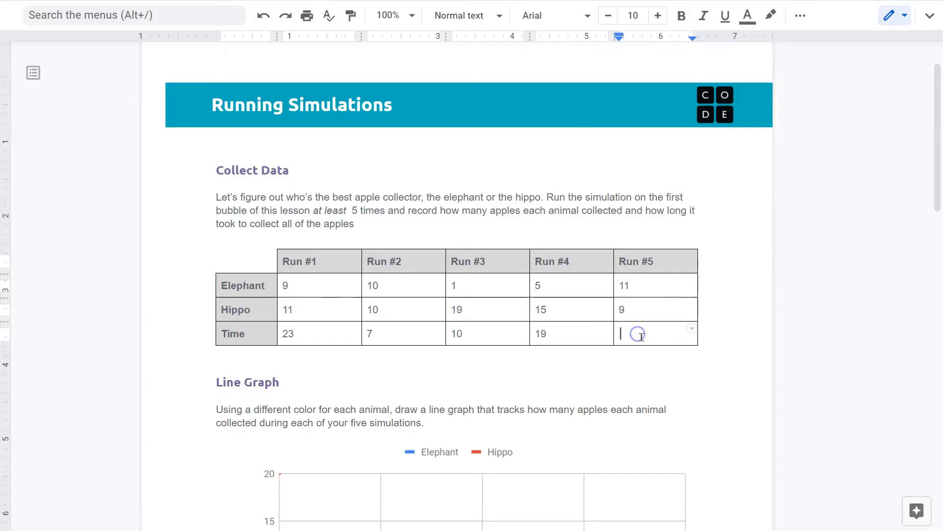
text(7)
- Copy the blank line graph image in the Line Graph section
scroll(659, 364, down, 3)
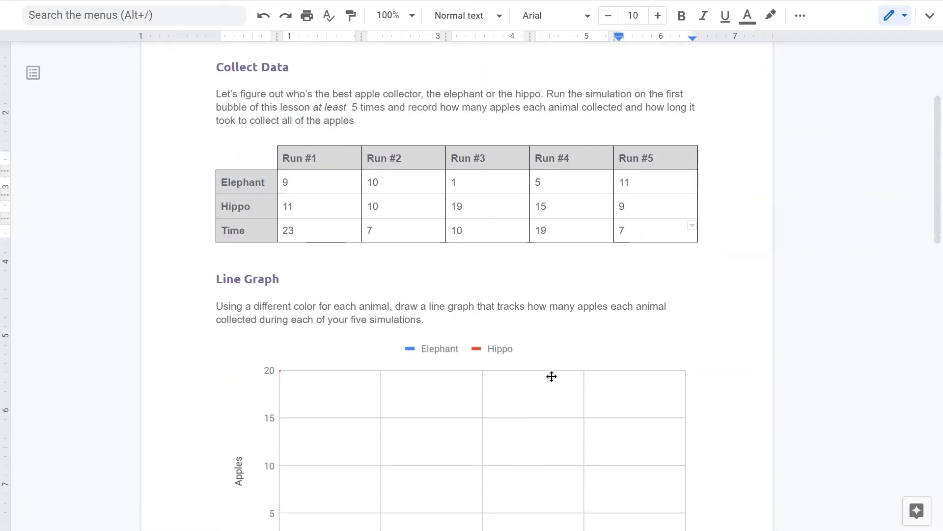
scroll(407, 292, down, 2)
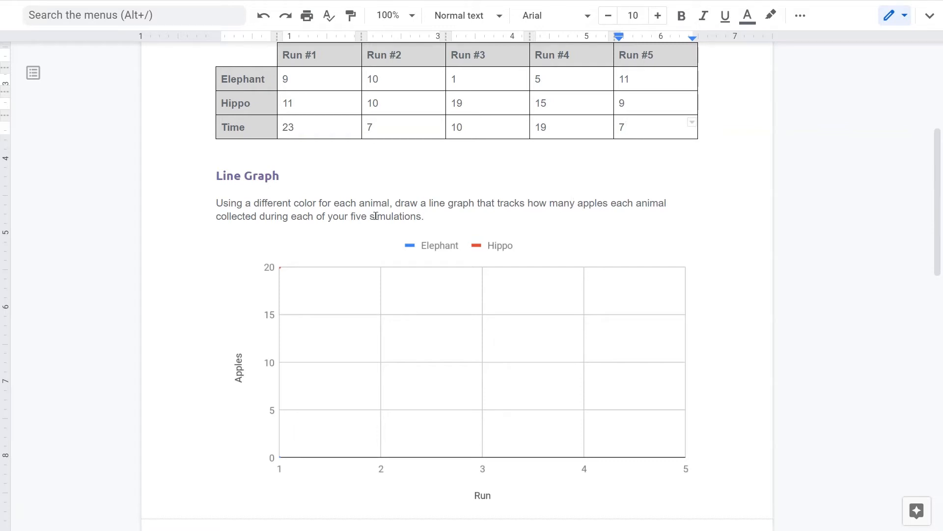
click(371, 391)
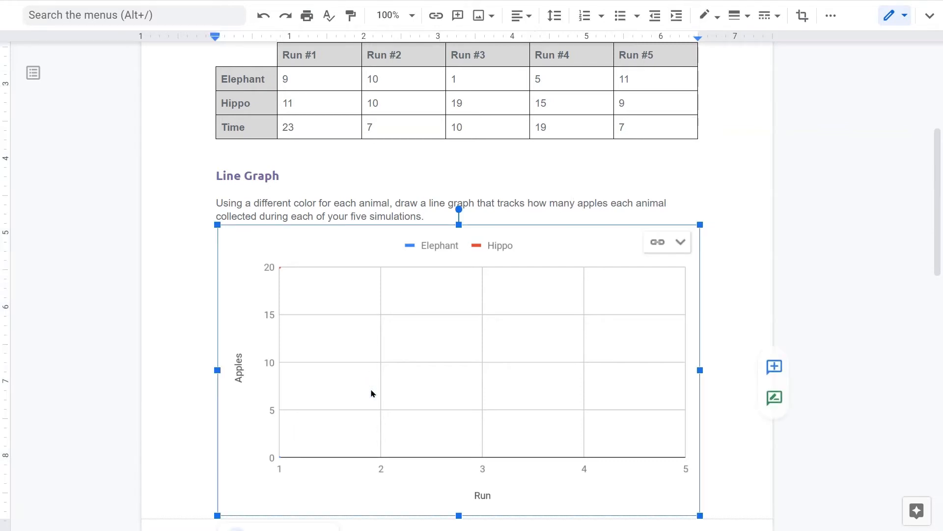
scroll(695, 59, down, 2)
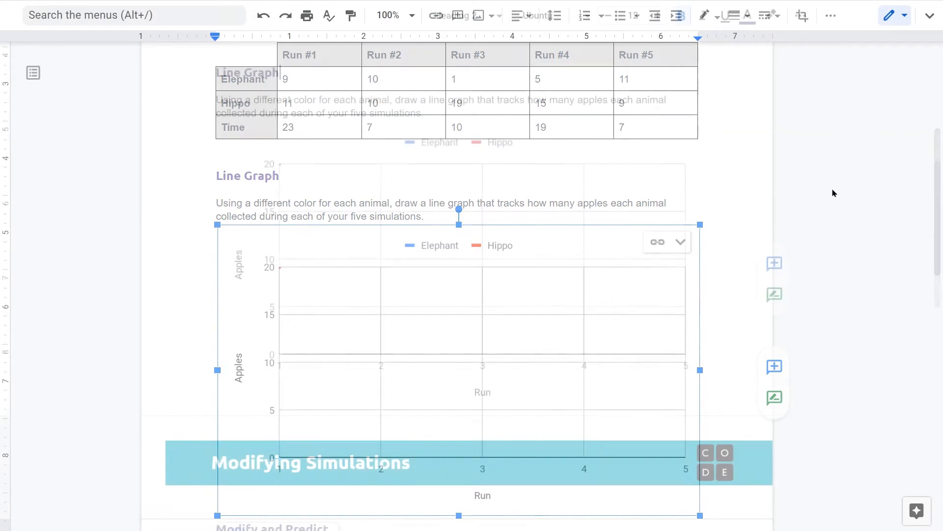
click(541, 191)
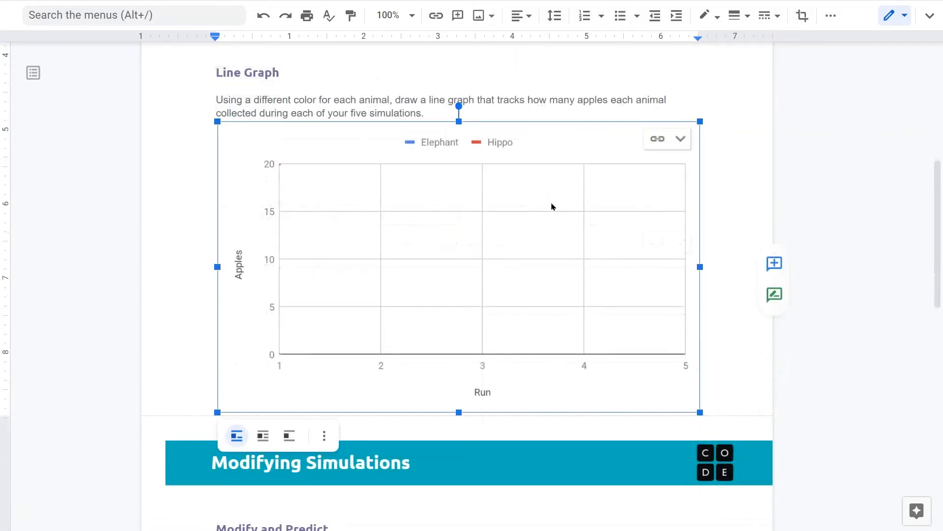
right_click(547, 212)
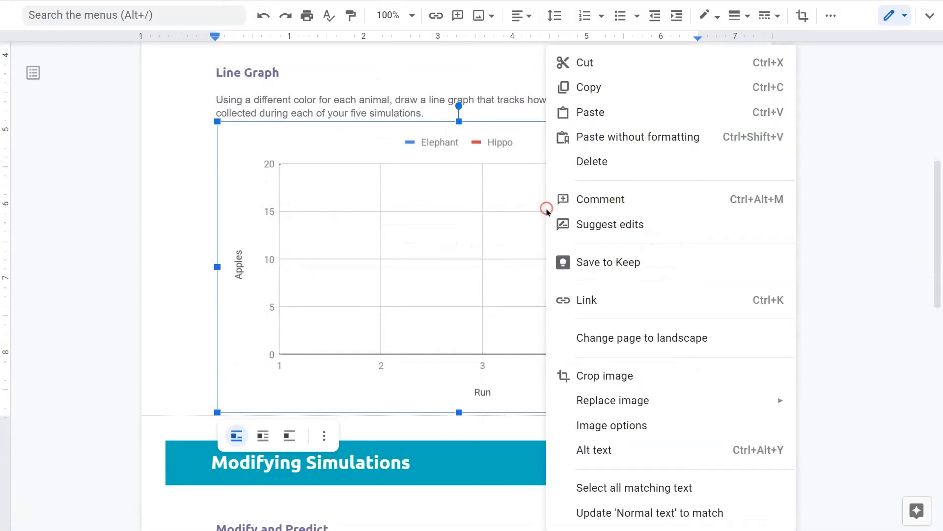
click(590, 91)
- Insert a new drawing and paste the copied graph into it
click(928, 20)
click(150, 39)
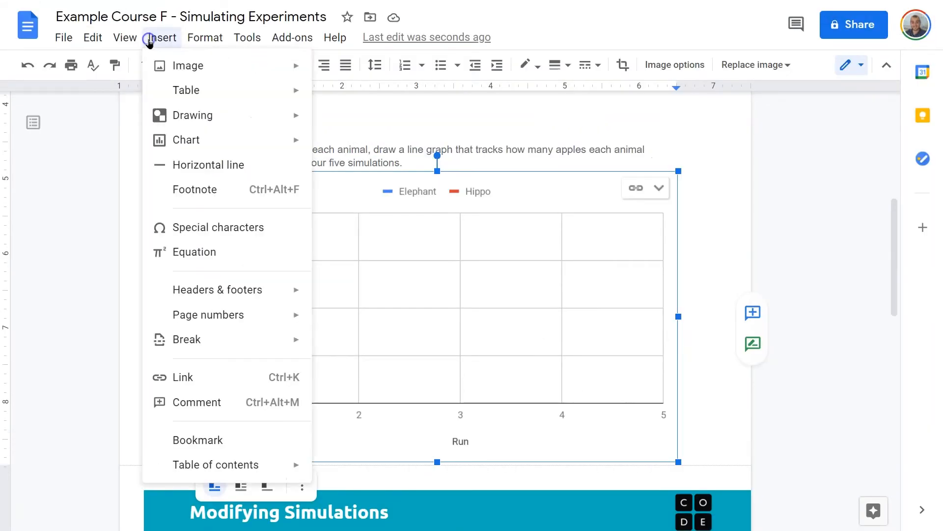
mouse_move(178, 111)
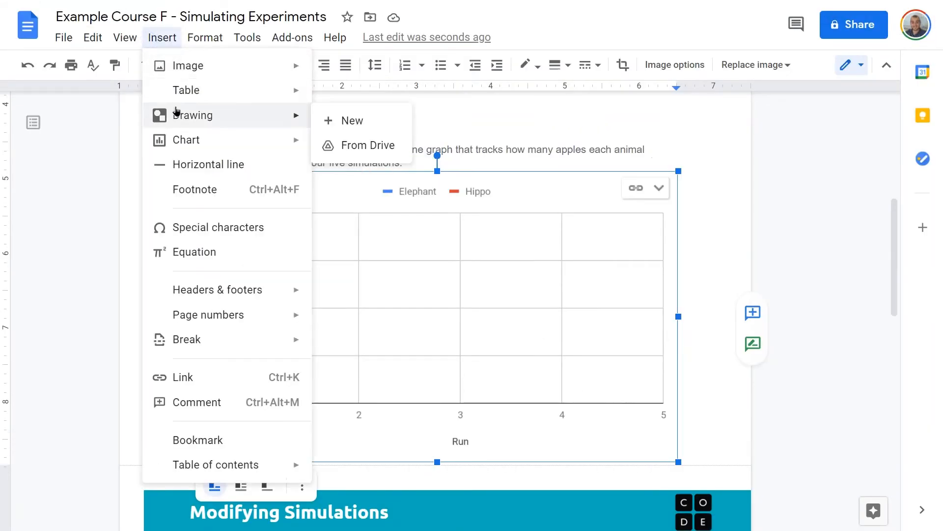
click(346, 121)
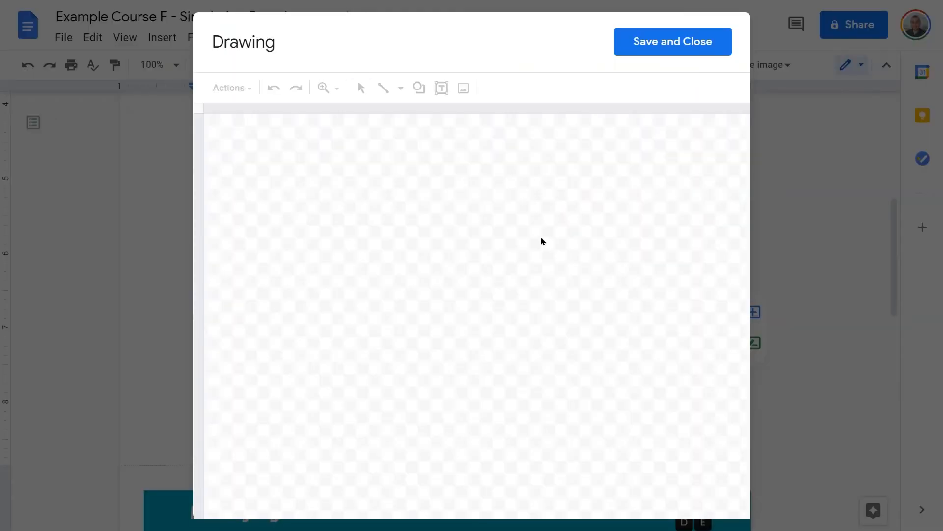
key(ctrl+v)
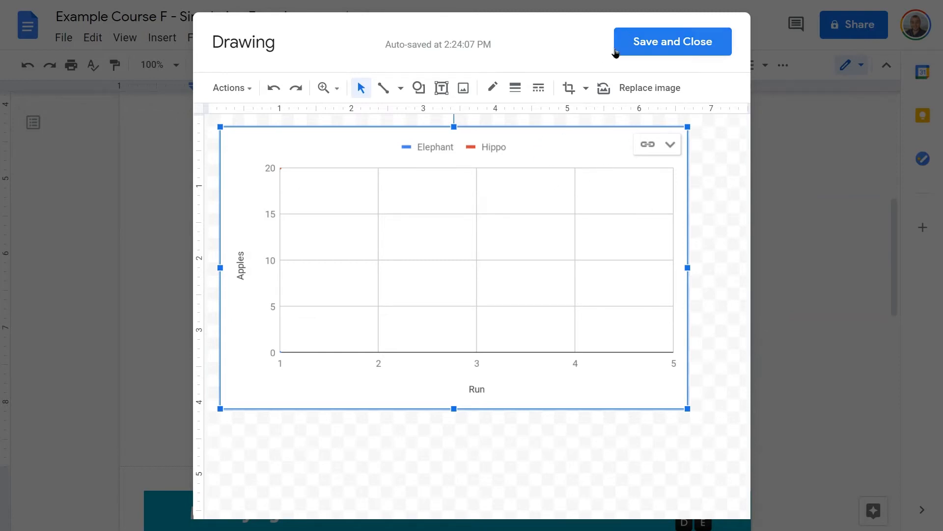
- Draw a dark blue line from about 7.5 apples at run 1 to about 10.5 apples before run 2, and save the drawing
click(383, 87)
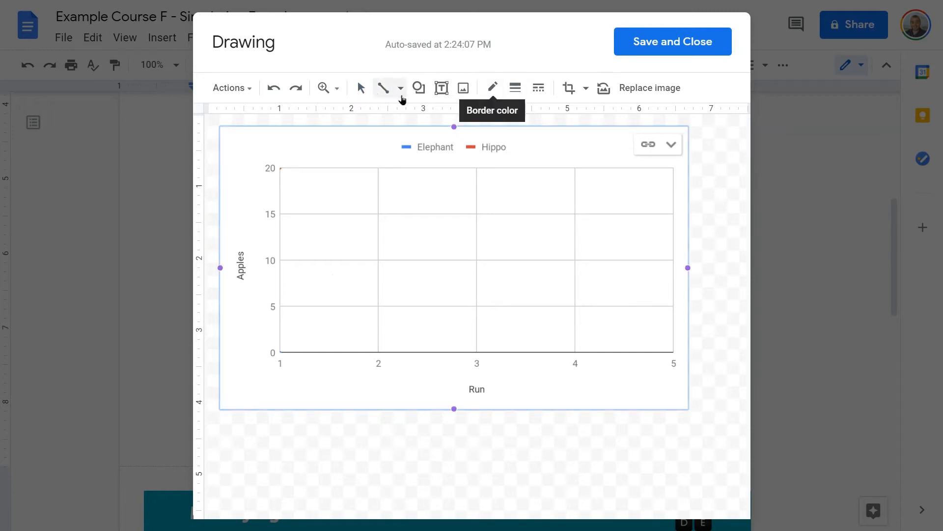
key(Escape)
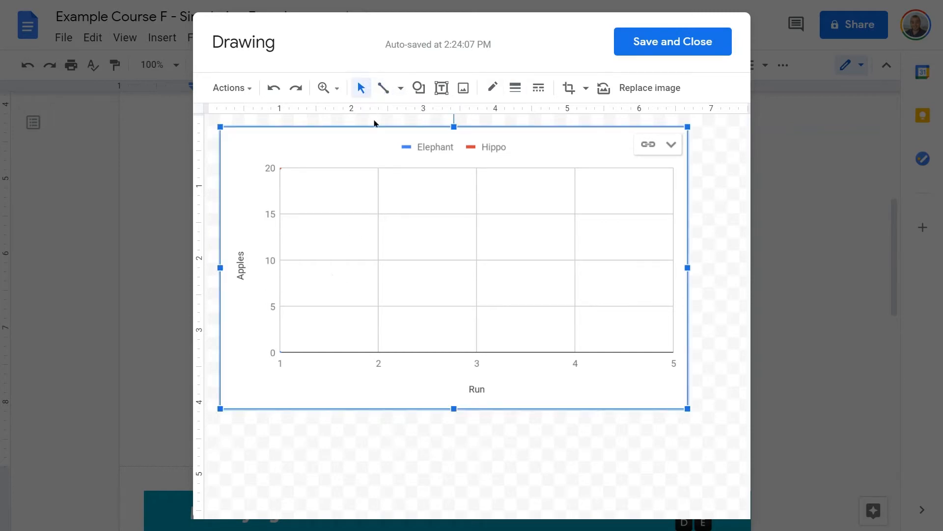
click(383, 88)
drag(282, 283, 357, 254)
click(493, 88)
click(618, 159)
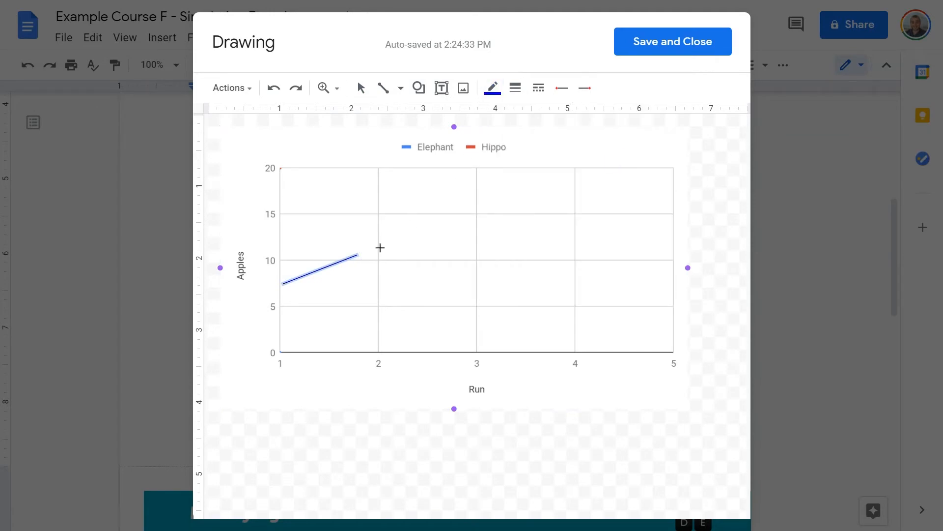
click(672, 41)
- Reopen the graph drawing and add a small blue-filled circle above the line near run 1
scroll(283, 139, up, 2)
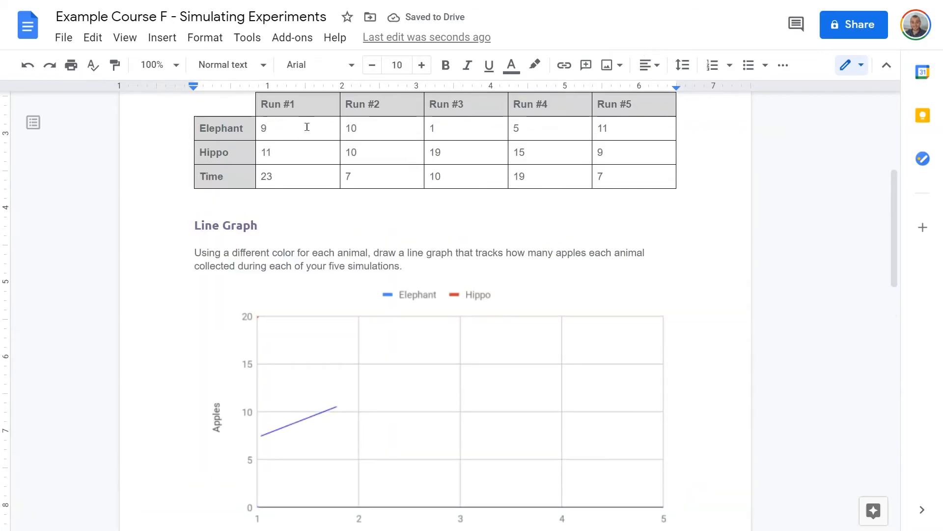
double_click(419, 361)
click(418, 88)
mouse_move(465, 118)
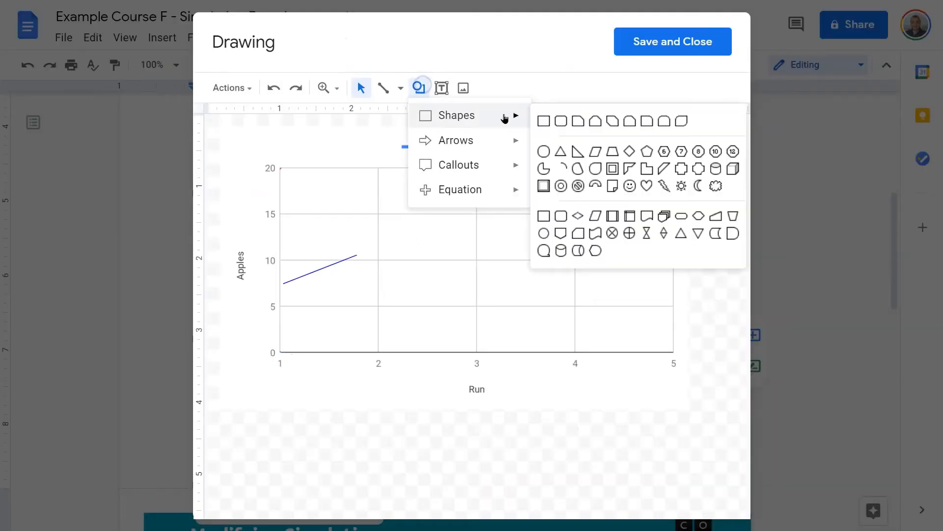
click(544, 151)
click(283, 269)
key(Delete)
click(418, 88)
click(544, 151)
mouse_move(295, 229)
mouse_down()
mouse_move(316, 248)
mouse_move(307, 237)
mouse_up()
click(492, 87)
click(618, 188)
- Copy the blue circle and move the original to run 1 at 9 apples
right_click(306, 248)
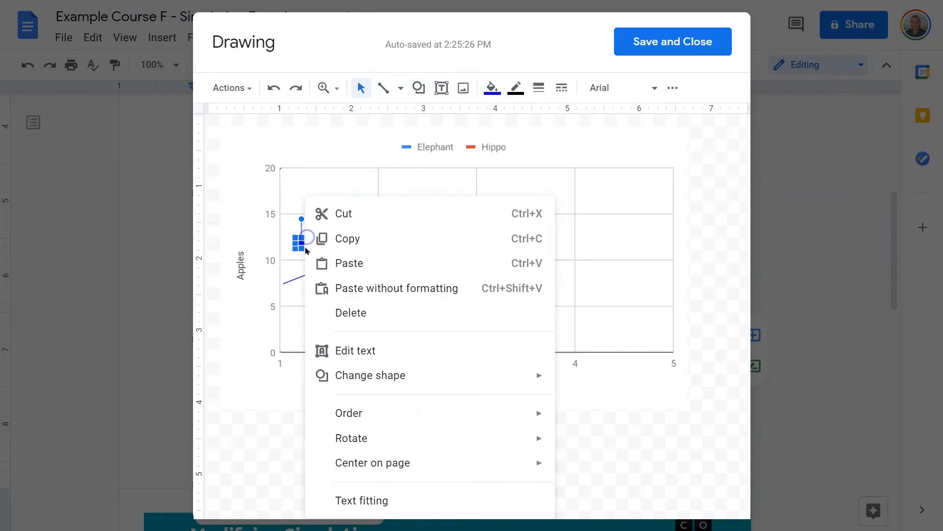
click(331, 239)
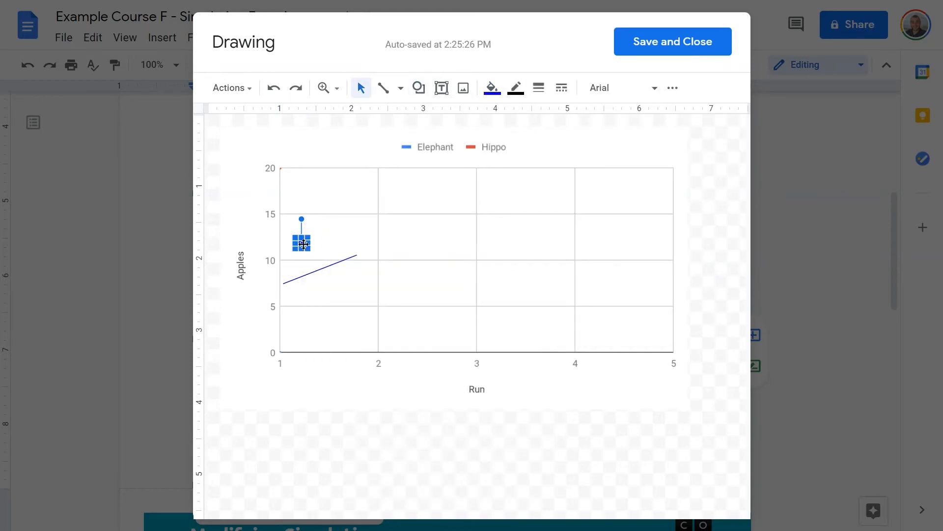
drag(302, 246, 278, 270)
- Paste copies of the blue circle and place them at run 2 on 10 apples and run 3 on 1 apple
right_click(434, 268)
click(482, 276)
drag(473, 274, 478, 342)
right_click(491, 270)
click(521, 278)
click(541, 313)
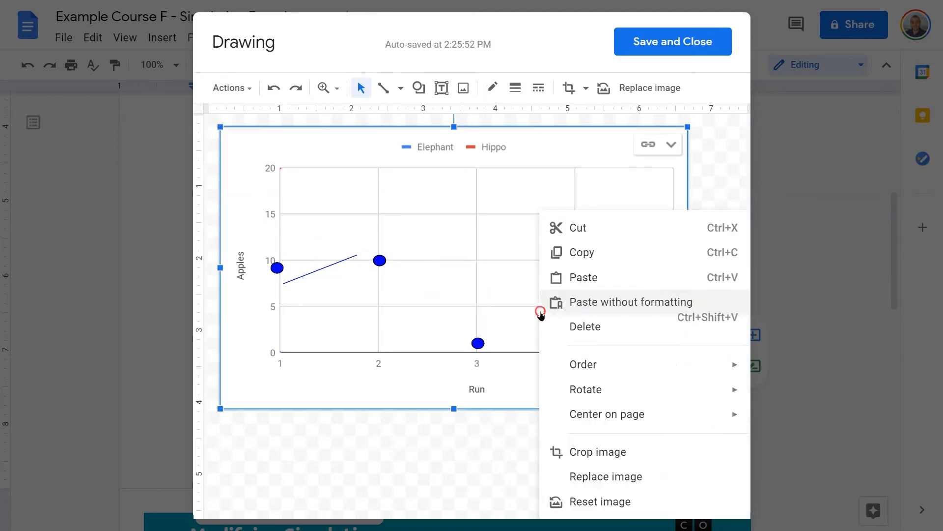
- Plot pasted blue circles at run 4 on 5 apples and run 5 on 11 apples, and save and close the drawing
right_click(540, 312)
click(594, 272)
drag(337, 279, 578, 308)
right_click(504, 291)
click(539, 276)
drag(348, 288, 673, 251)
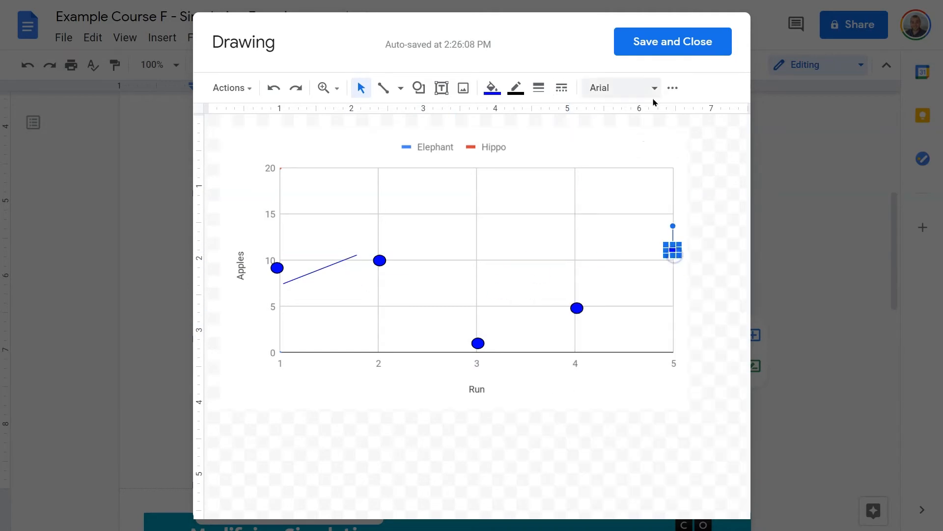
click(658, 49)
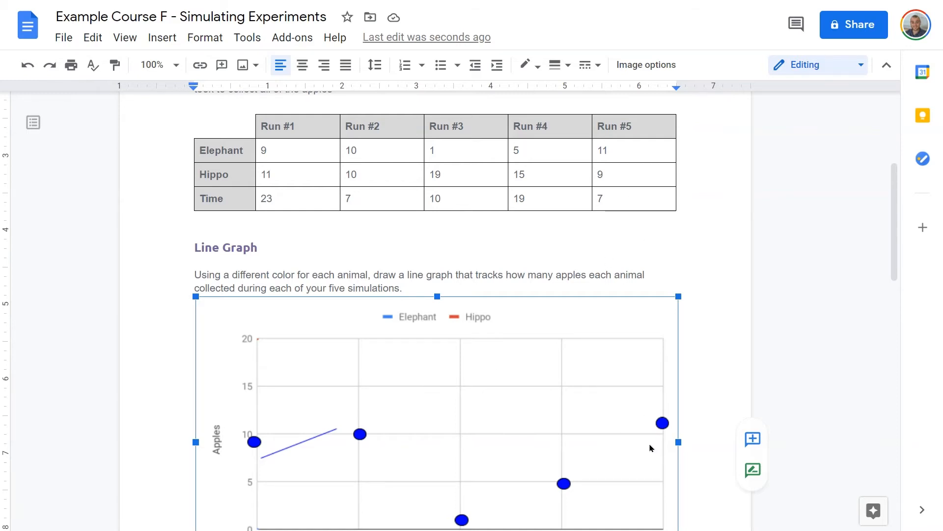
scroll(629, 432, down, 3)
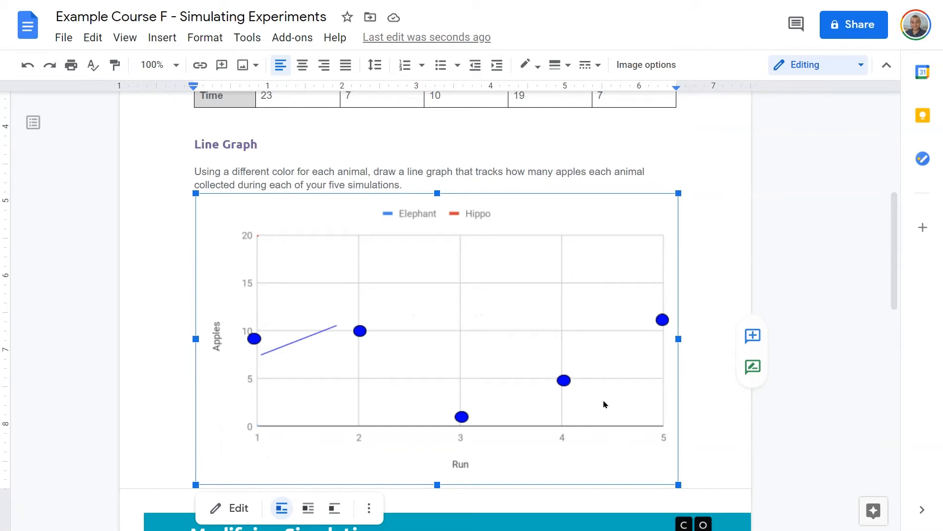
click(758, 372)
click(768, 412)
click(846, 65)
click(803, 99)
click(615, 345)
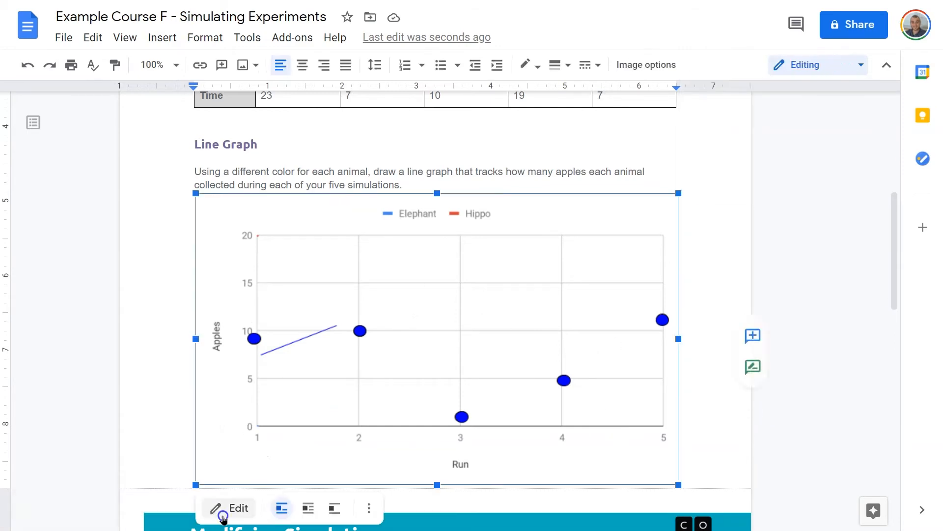
- Reopen the graph drawing, paste a copy of the run 1 blue circle and fill the copy with red
click(213, 508)
click(419, 88)
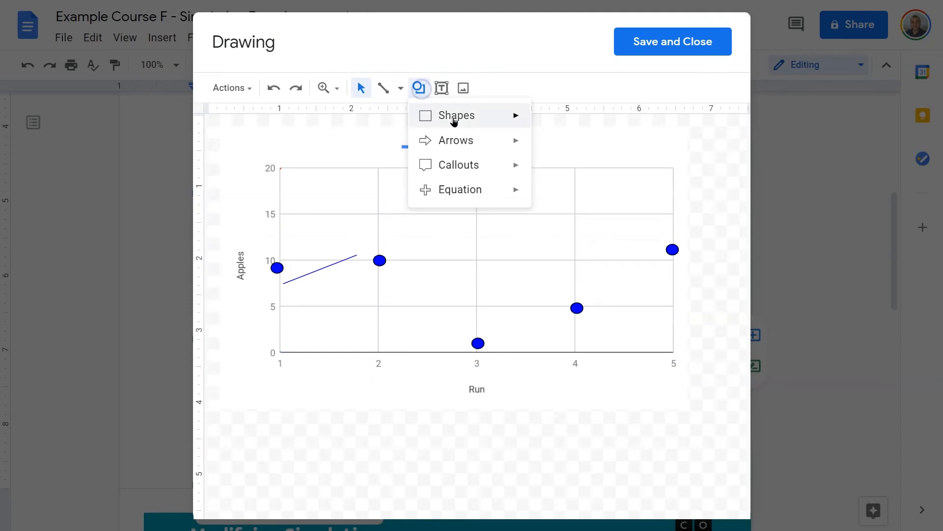
click(277, 268)
right_click(278, 268)
click(315, 237)
right_click(397, 271)
click(440, 279)
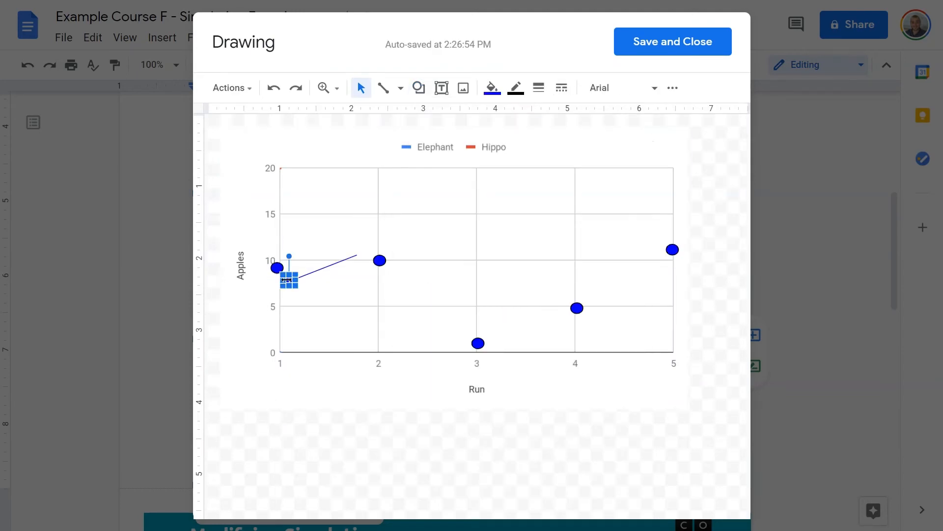
click(492, 87)
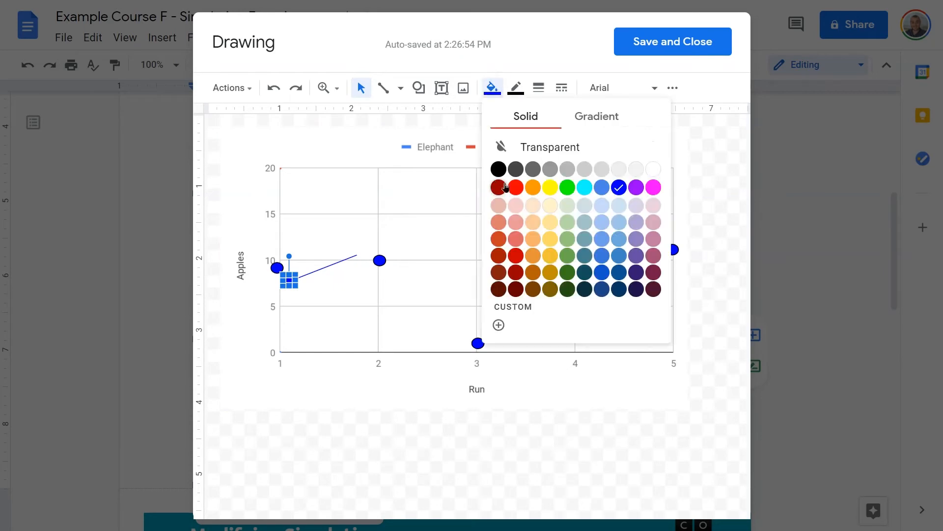
click(516, 187)
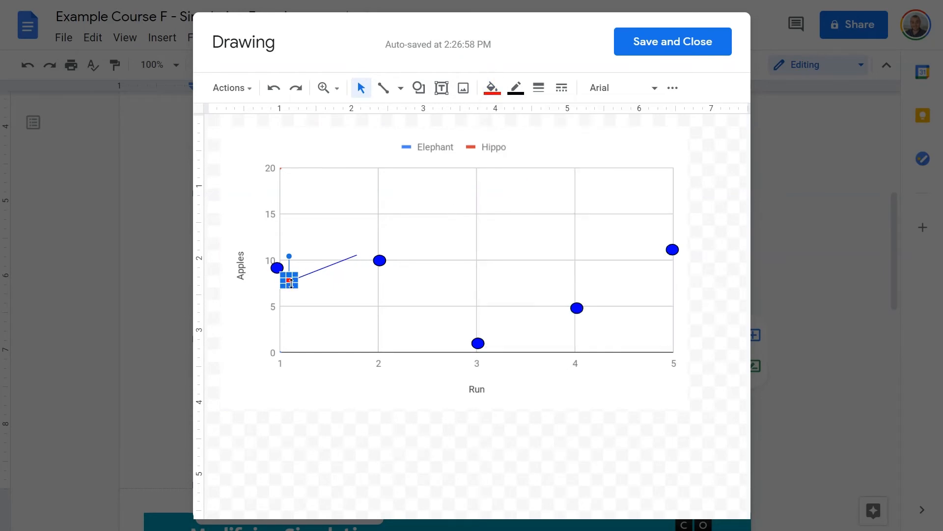
- Plot red circles at about 8, 10, 19, 15 and 9 apples for runs 1 to 5, and save and close the drawing
drag(290, 281, 279, 278)
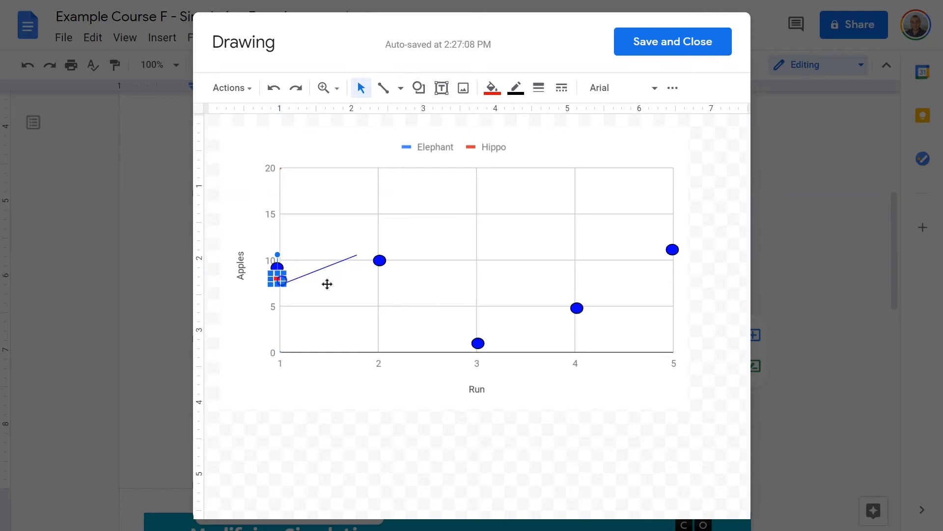
drag(380, 262, 376, 263)
key(ctrl+v)
drag(301, 304, 577, 214)
key(ctrl+v)
key(ctrl+v)
drag(325, 326, 672, 268)
click(665, 42)
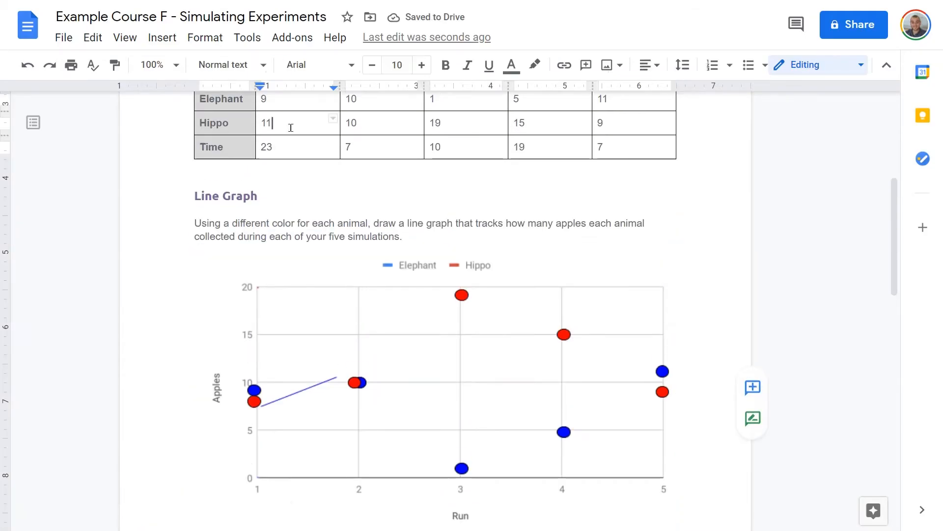
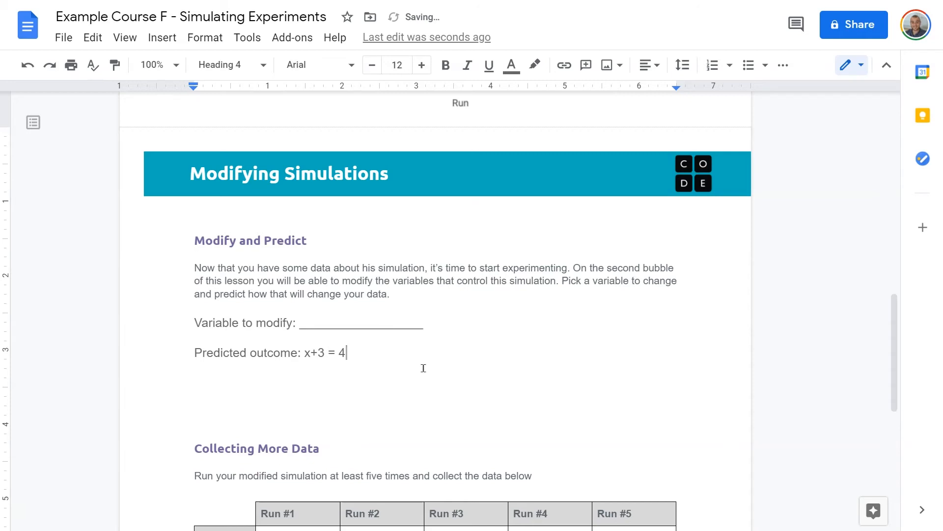
- Clear the example equation x+3 = 4 and its solution from the Predicted outcome line
text(x)
key(shift+Left)
key(shift+Left)
key(shift+Left)
key(shift+Left)
key(shift+Left)
key(shift+Left)
key(shift+Left)
key(shift+Left)
key(shift+Left)
key(shift+Left)
key(shift+Left)
key(shift+Left)
key(shift+Left)
key(shift+Left)
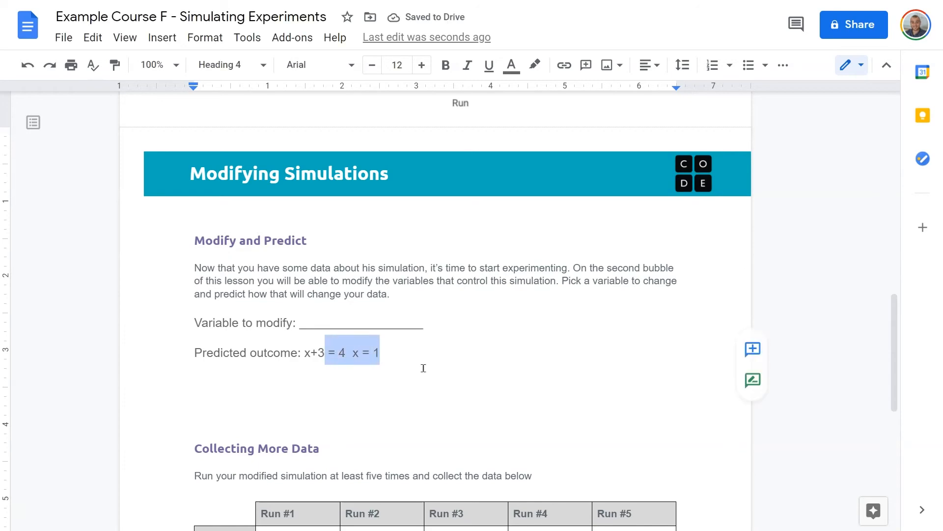
key(BackSpace)
click(99, 296)
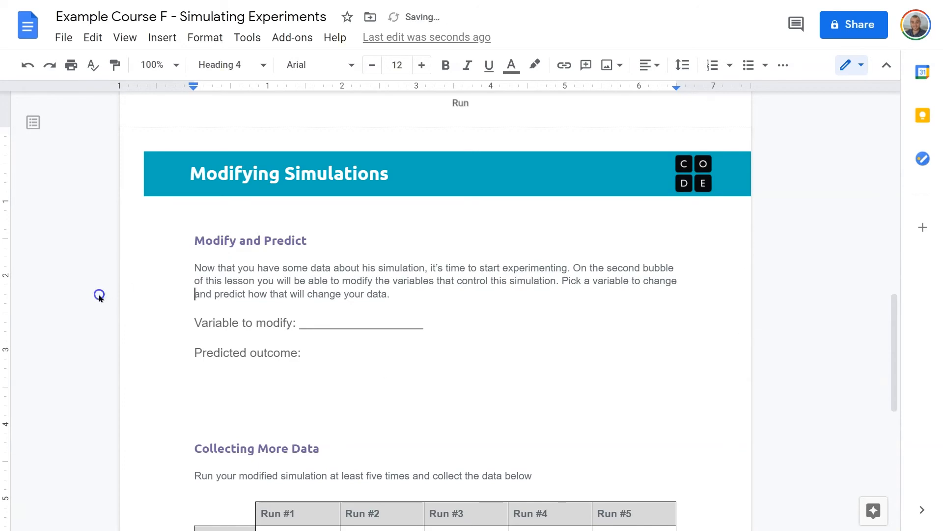
- Switch to the Code.org lesson, finish the Collecting Data level, continue to Modify and Predict, and enlarge its instructions area
key(alt+Tab)
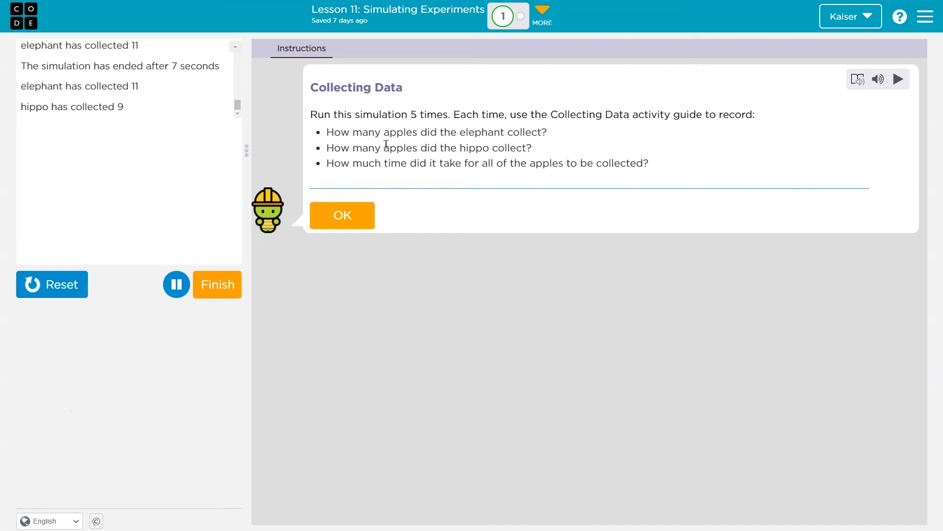
click(342, 216)
click(223, 282)
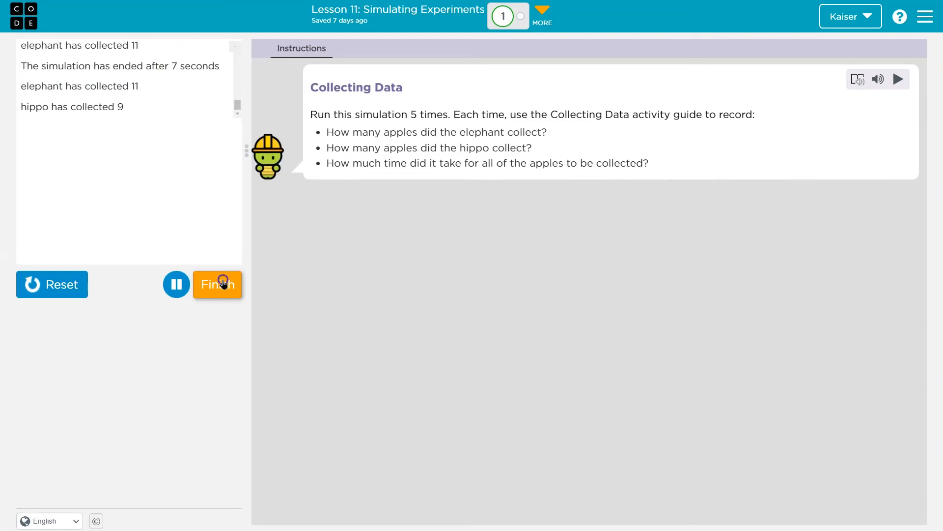
click(620, 123)
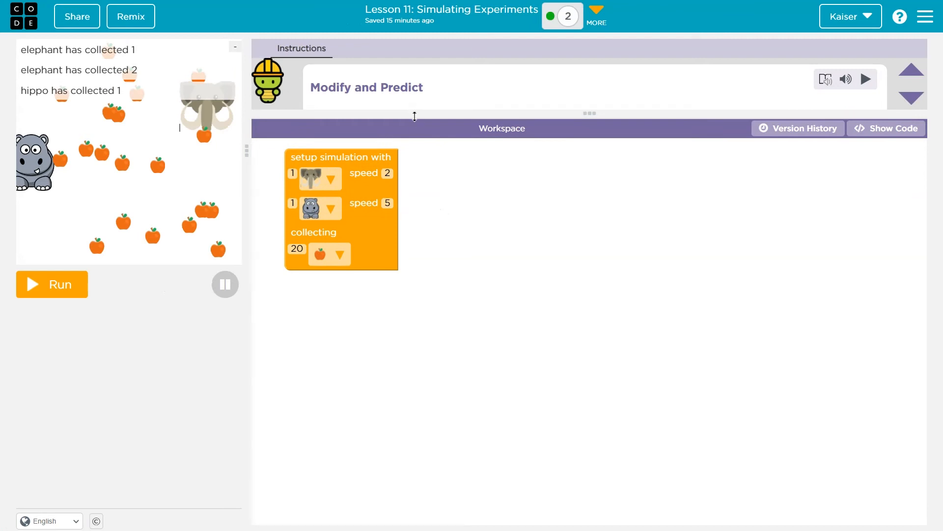
drag(414, 116, 401, 172)
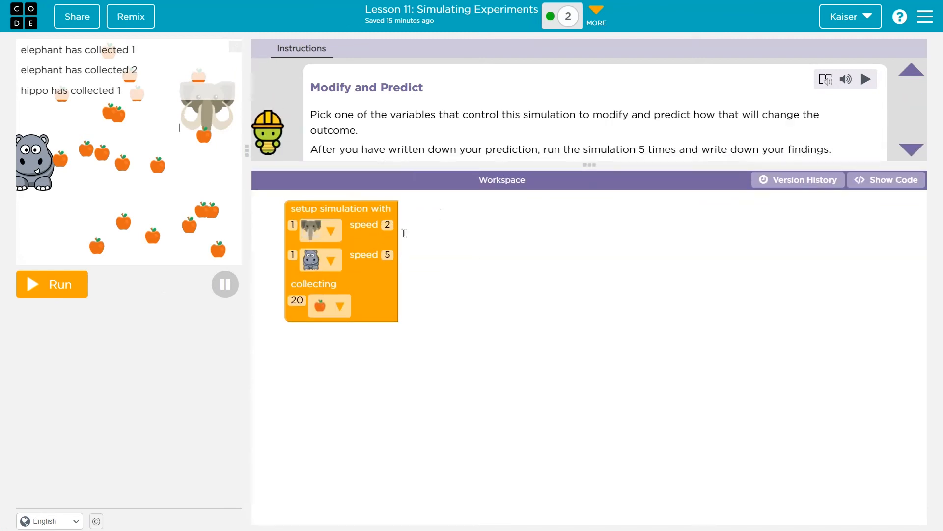
click(481, 259)
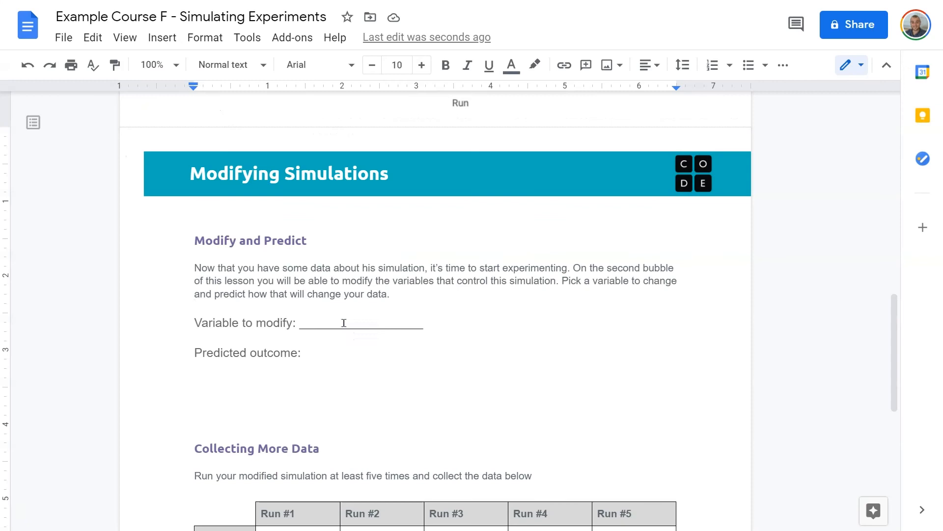
- Enter Elephant Speed as the variable to modify, and predict that raising it above the hippo's speed makes the elephant gather more apples on average
click(344, 323)
text(Elephant Speed)
click(384, 373)
text(I)
text( will increase the elephants speed to be more than th)
text(e hippo's speed. I predict the elephant will then gather more apples on average than)
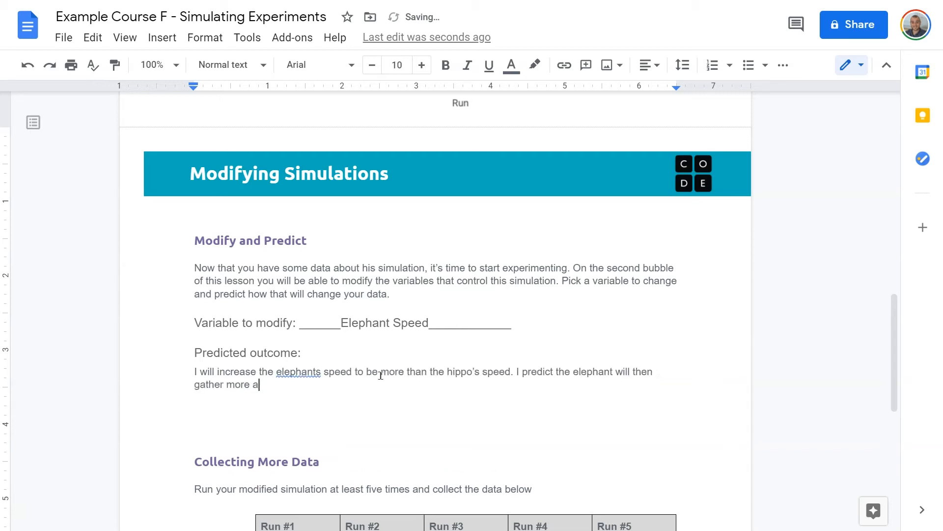
text(the hippo.)
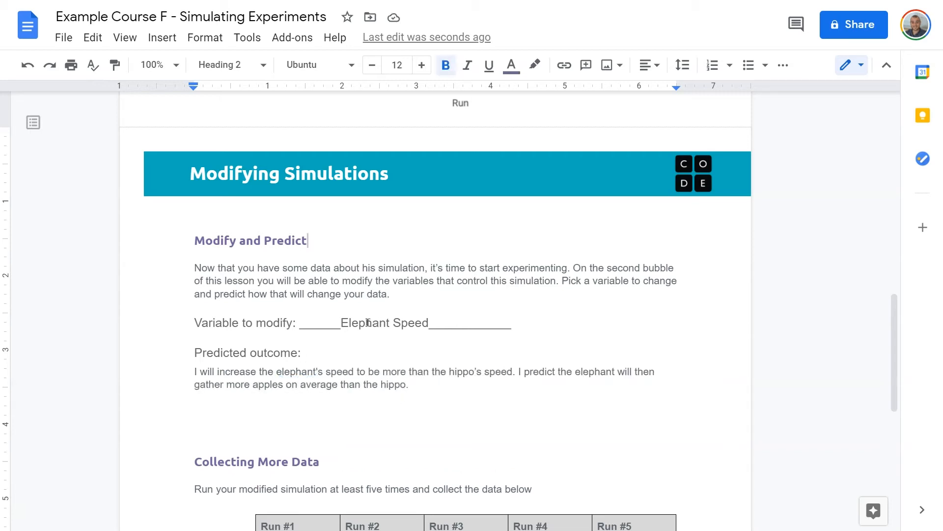
- Set the elephant's speed to 10 in the Code.org simulation and run it
click(385, 325)
key(alt+Tab)
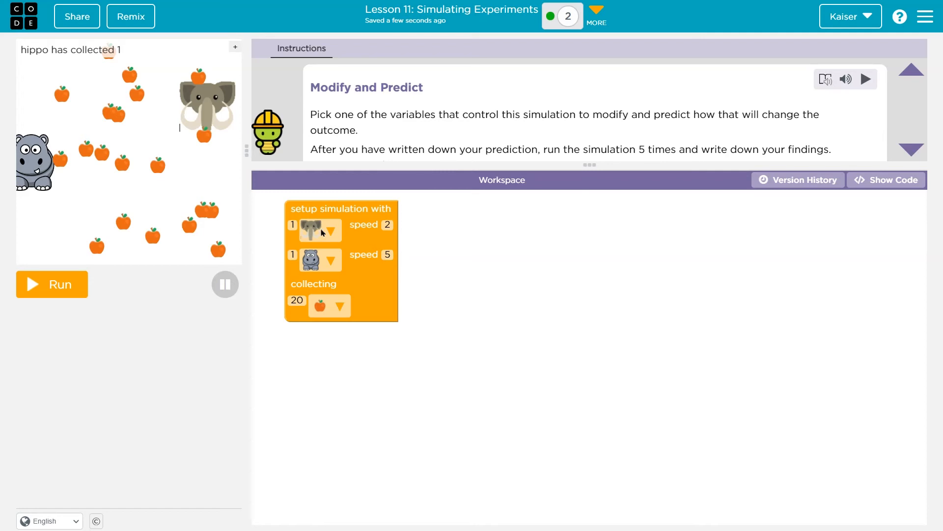
click(491, 340)
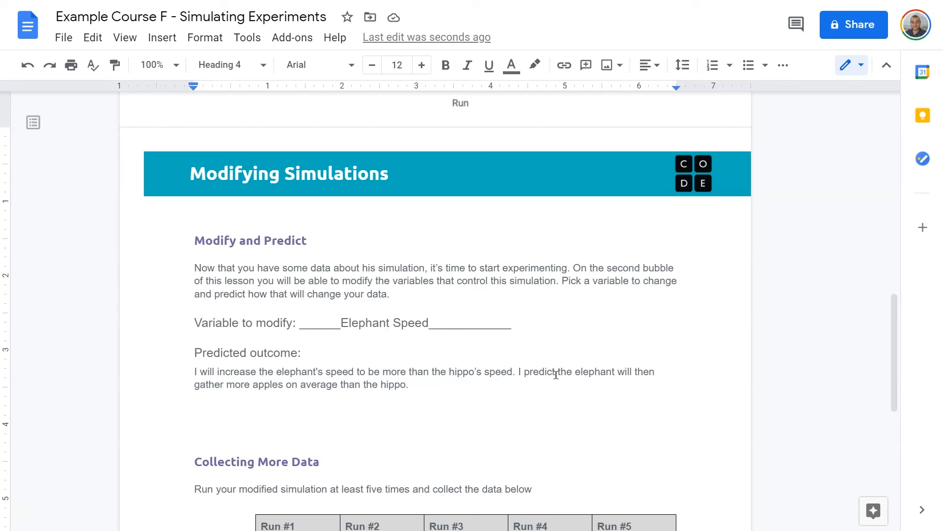
scroll(510, 394, down, 6)
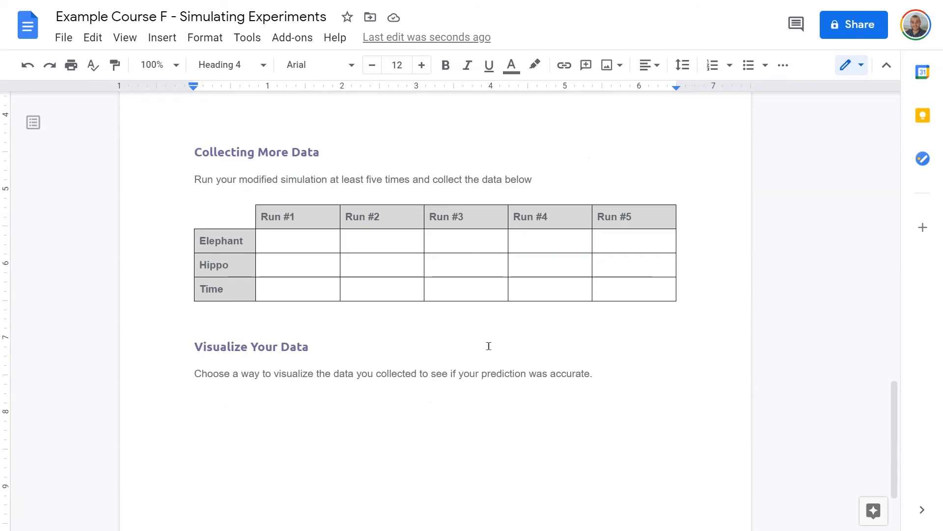
key(alt+Tab)
click(388, 226)
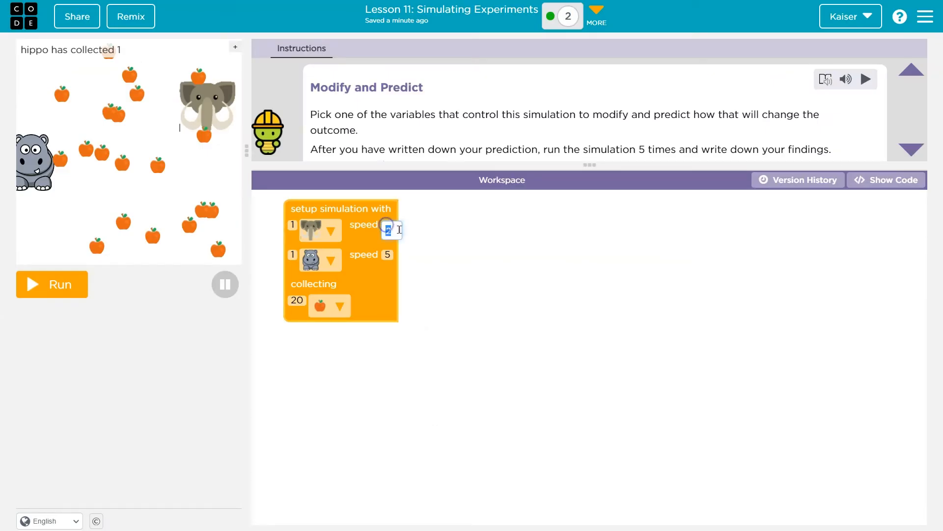
text(10)
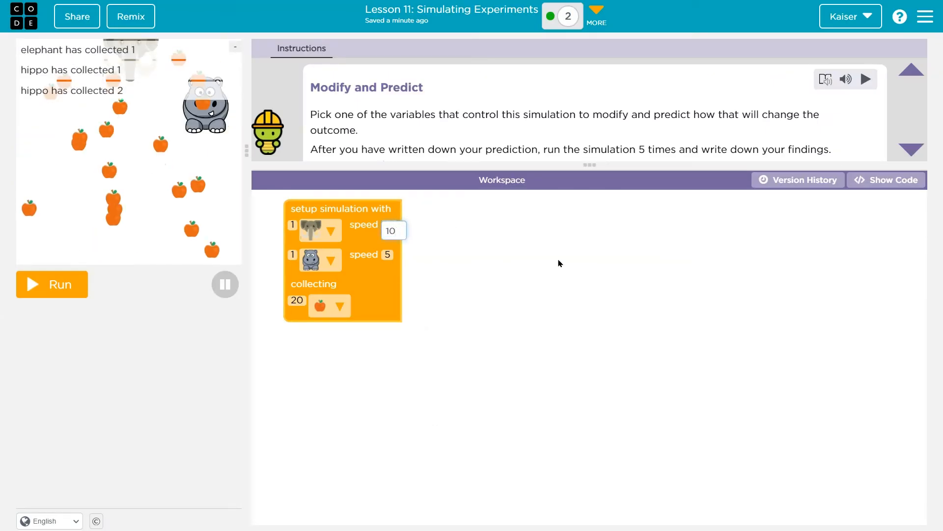
click(558, 261)
click(76, 294)
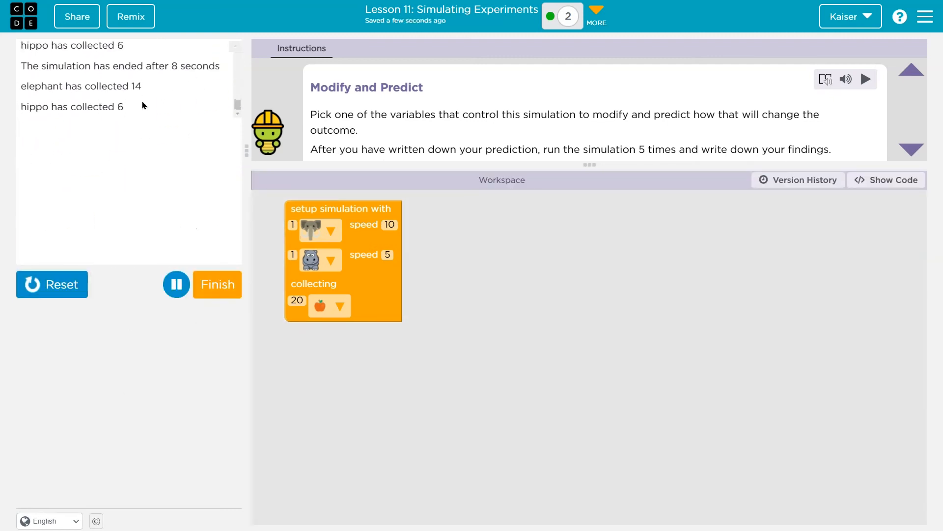
- Record Run #1 in the Collecting More Data table: Elephant 14, Hippo 6, Time 8
click(458, 286)
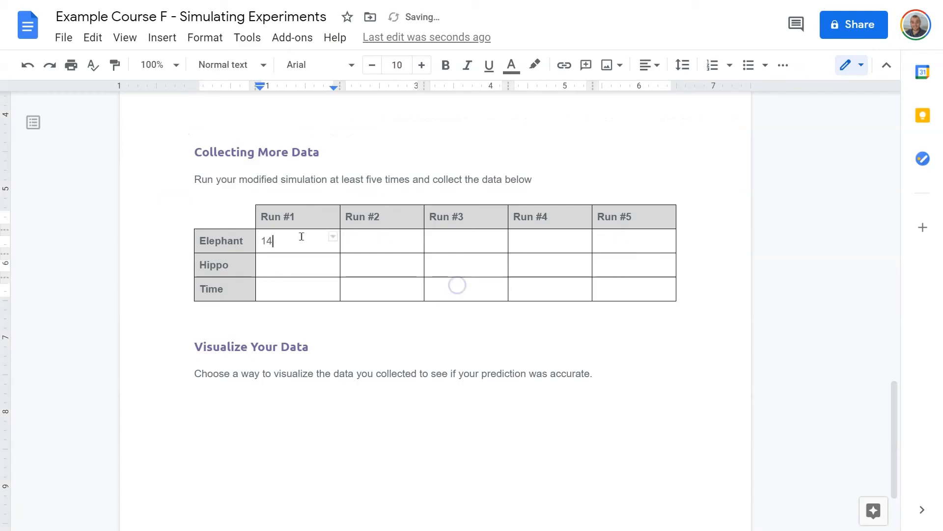
key(Down)
text(6)
click(317, 290)
text(8)
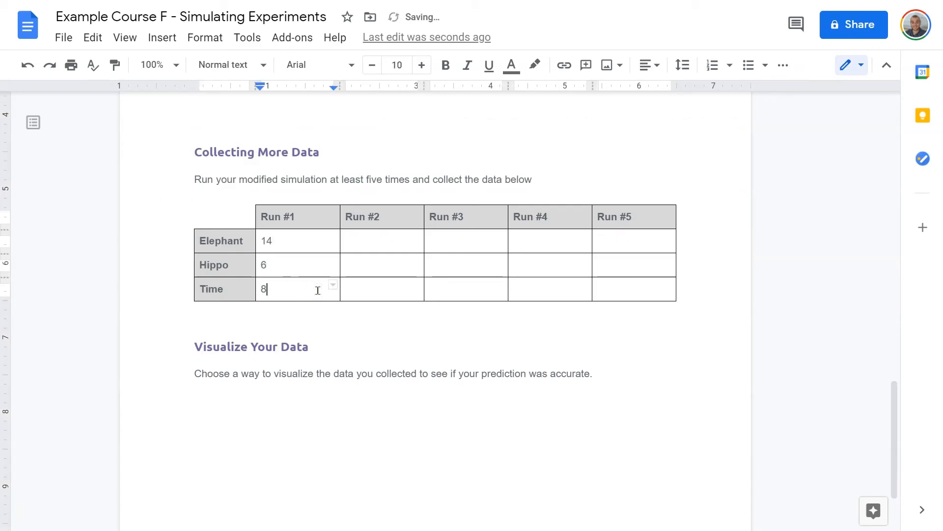
- Reword the prediction to say the elephant's speed will be 10, compared to the hippo's speed of 5
scroll(288, 252, up, 2)
click(384, 166)
text(10, compared to the hippo's speed of 5)
key(ctrl+Delete)
key(ctrl+Delete)
key(ctrl+Delete)
key(ctrl+Delete)
key(Delete)
key(Delete)
key(Delete)
key(Delete)
key(Delete)
key(Delete)
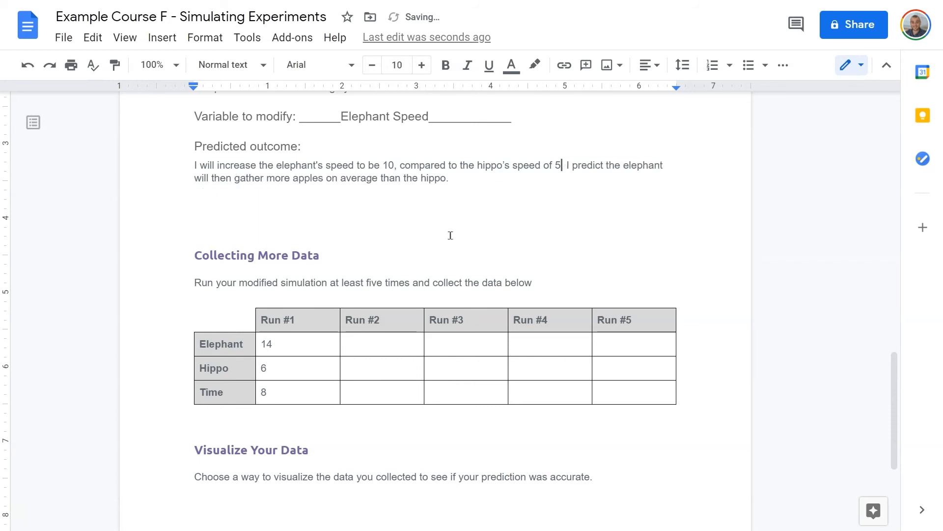
text(.)
click(353, 207)
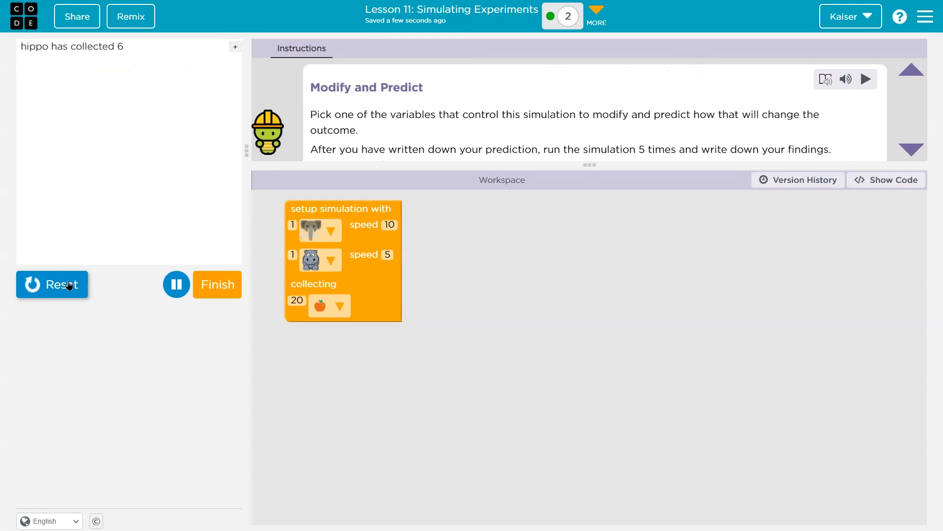
- Reset and rerun the modified simulation, and record Run #2 in the table: Elephant 7, Hippo 13, Time 7
click(69, 285)
click(67, 284)
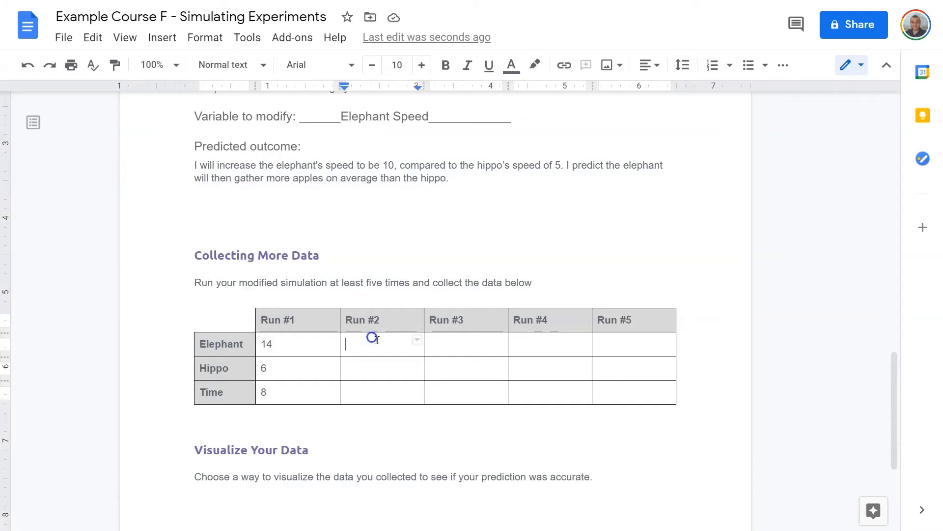
text(7)
click(397, 373)
text(13)
click(413, 393)
text(7)
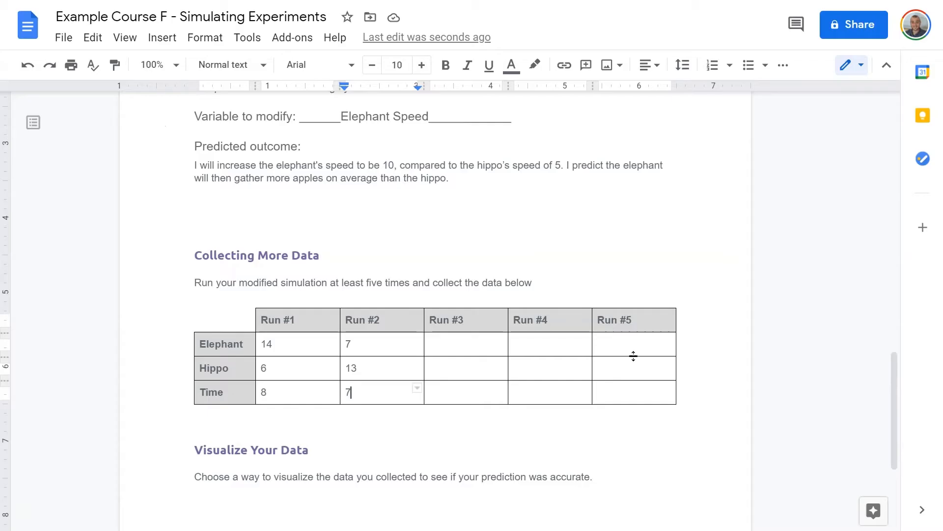
- Run the modified simulation again and record Run #3: Elephant 12, Hippo 8, Time 4
click(462, 344)
text(12)
click(443, 368)
text(8)
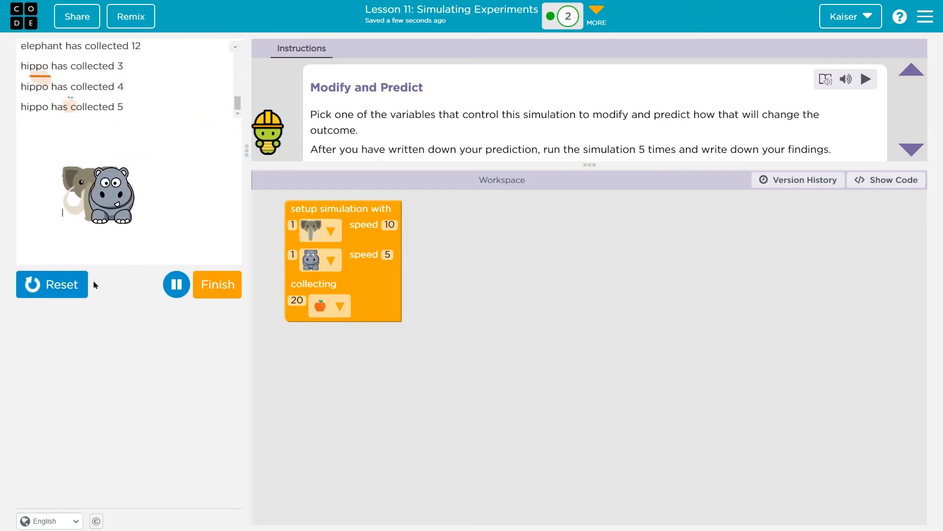
click(495, 393)
text(4)
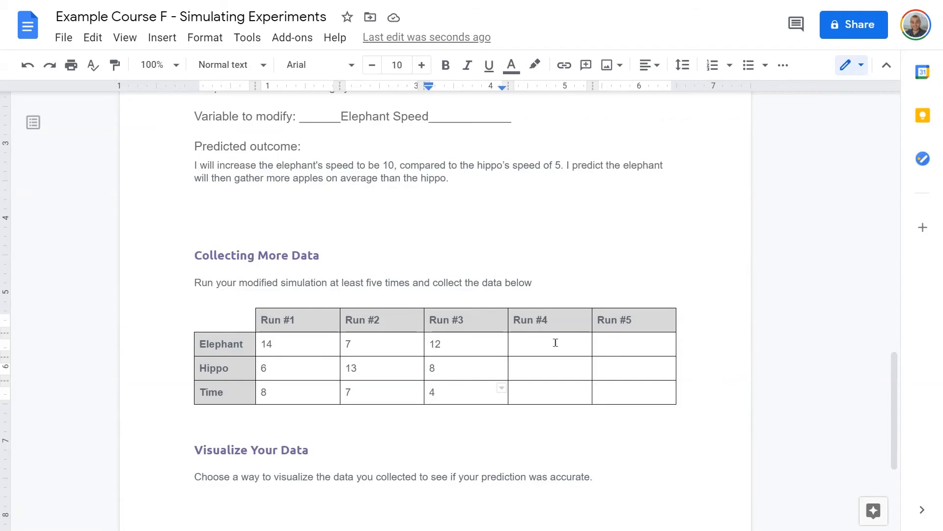
- Record Run #4 of the modified simulation: Elephant 15, Hippo 5, Time 8
click(555, 343)
text(15)
click(540, 368)
text(5)
click(537, 390)
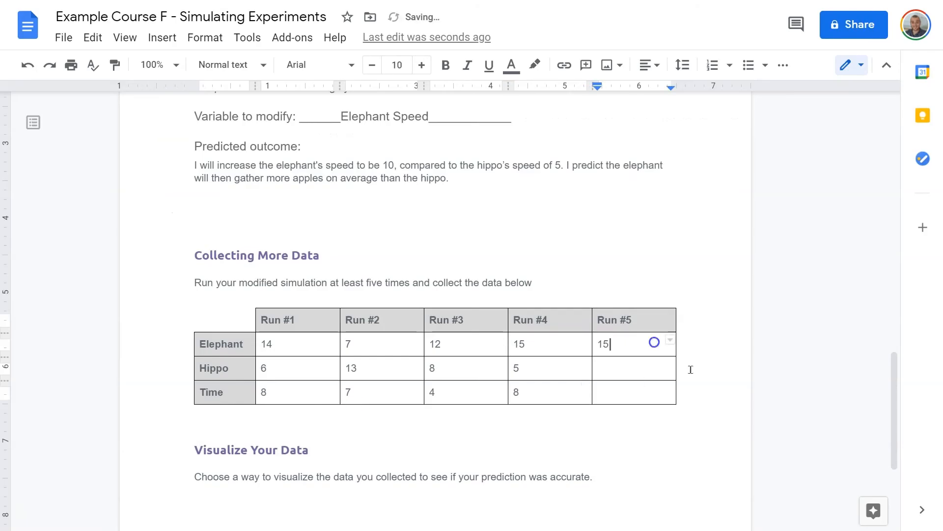
- Record Run #5 of the modified simulation: Elephant 15, Hippo 7, Time 5
click(615, 368)
text(7)
click(618, 392)
text(5)
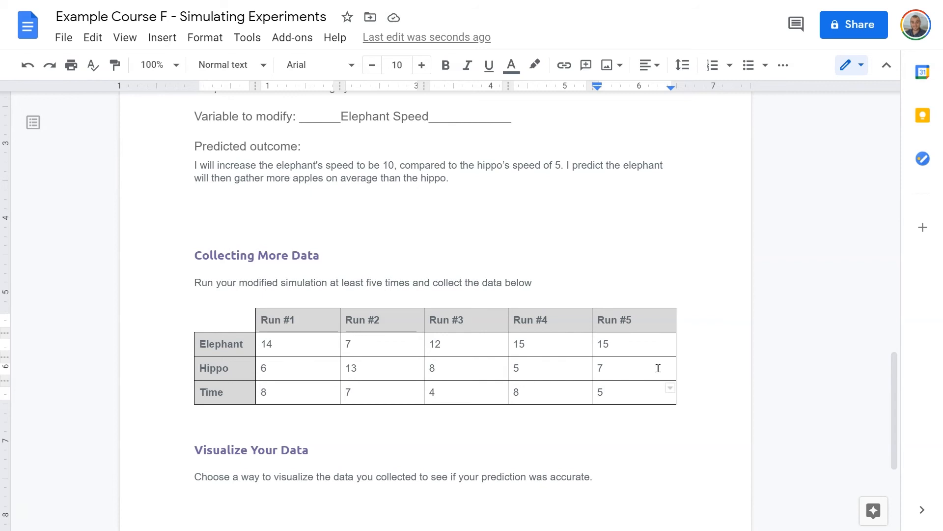
scroll(558, 412, down, 4)
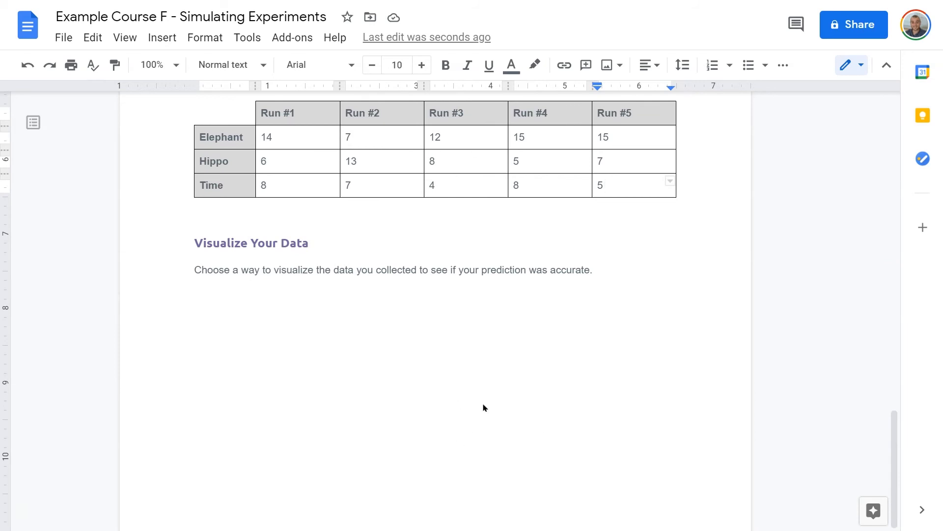
scroll(508, 418, up, 12)
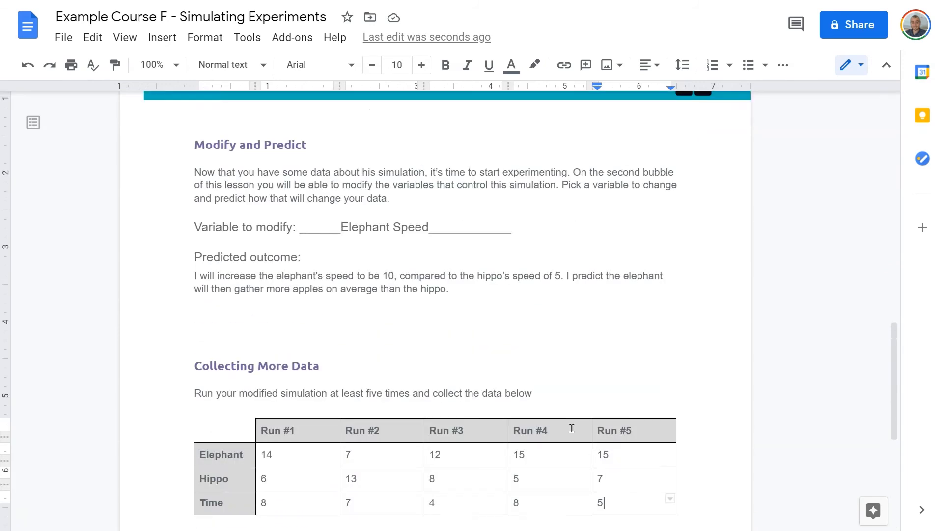
scroll(509, 418, up, 5)
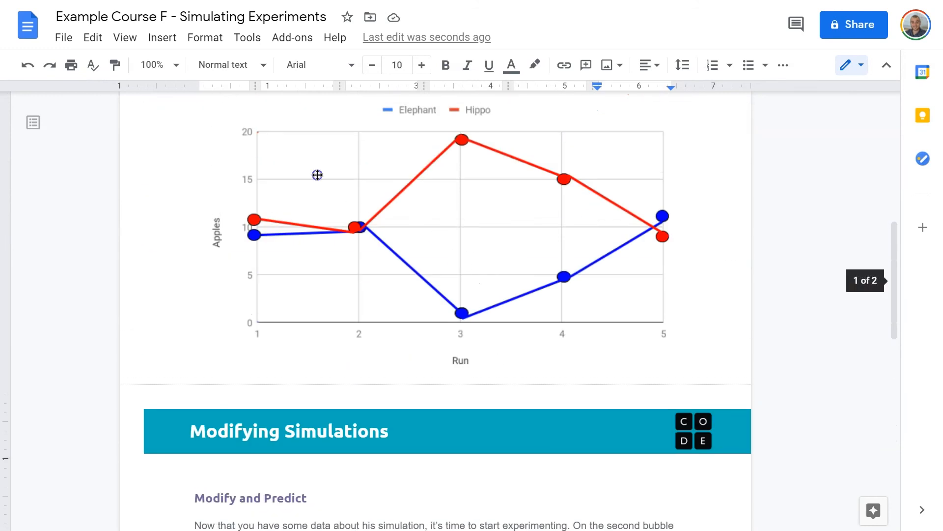
- Copy the line graph drawing from the Line Graph section and paste it below the Visualize Your Data prompt
click(317, 177)
right_click(364, 241)
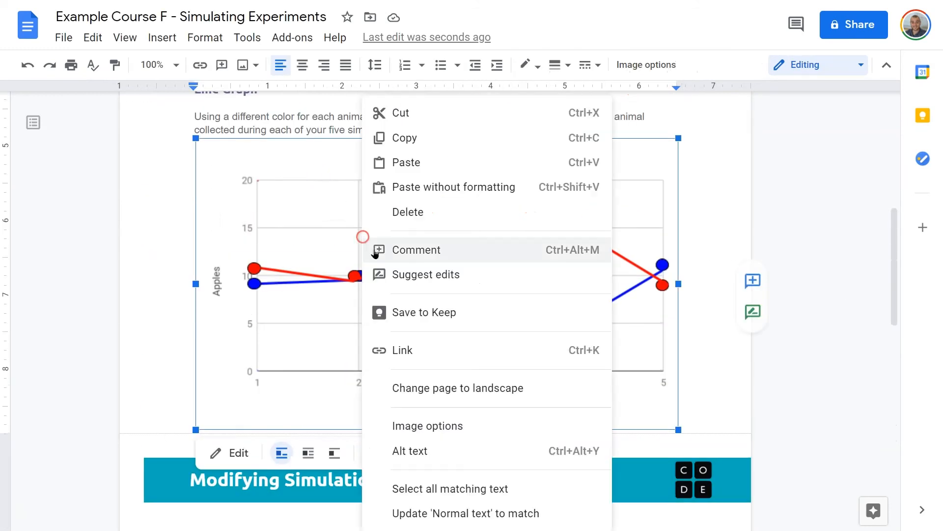
click(407, 136)
scroll(421, 216, down, 15)
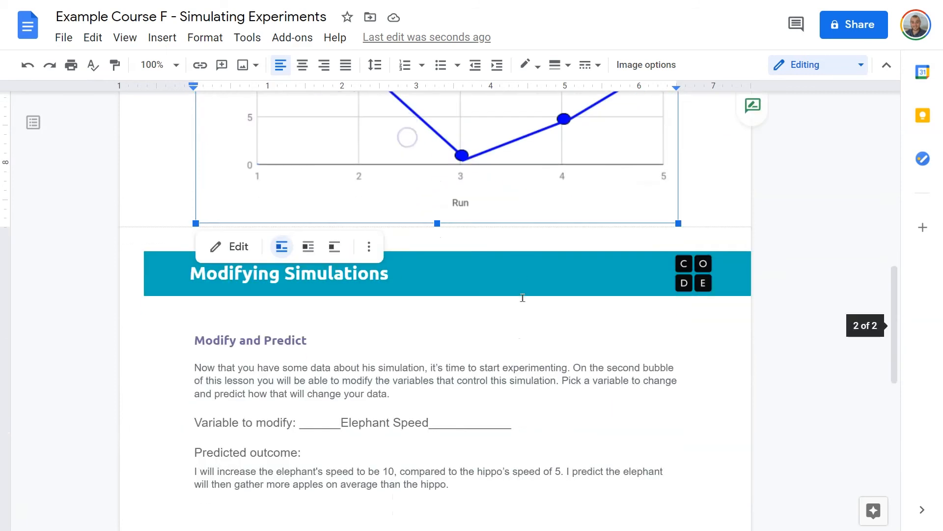
click(602, 284)
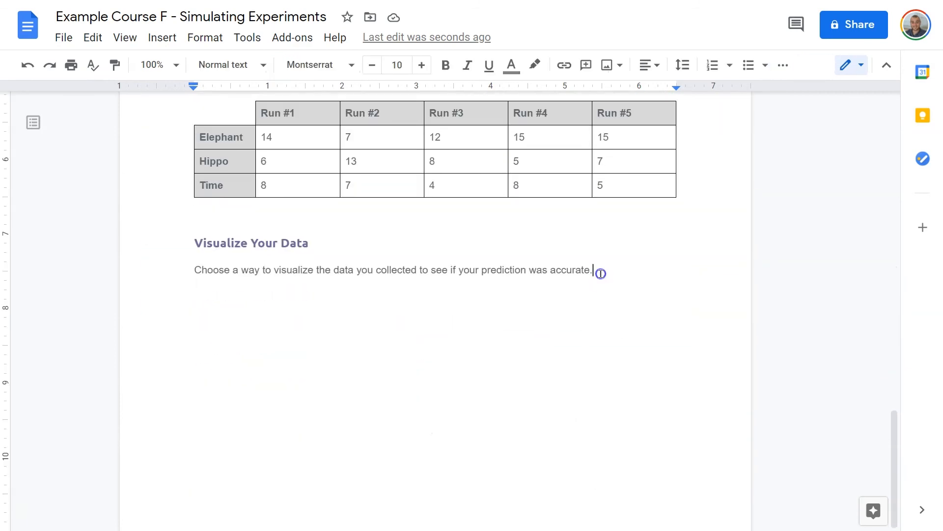
key(ctrl+v)
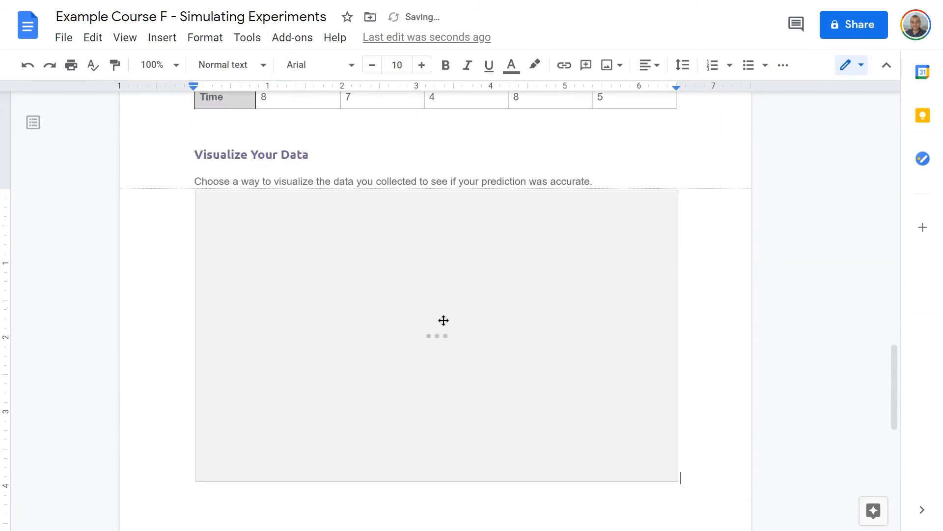
scroll(290, 216, up, 4)
scroll(295, 278, up, 3)
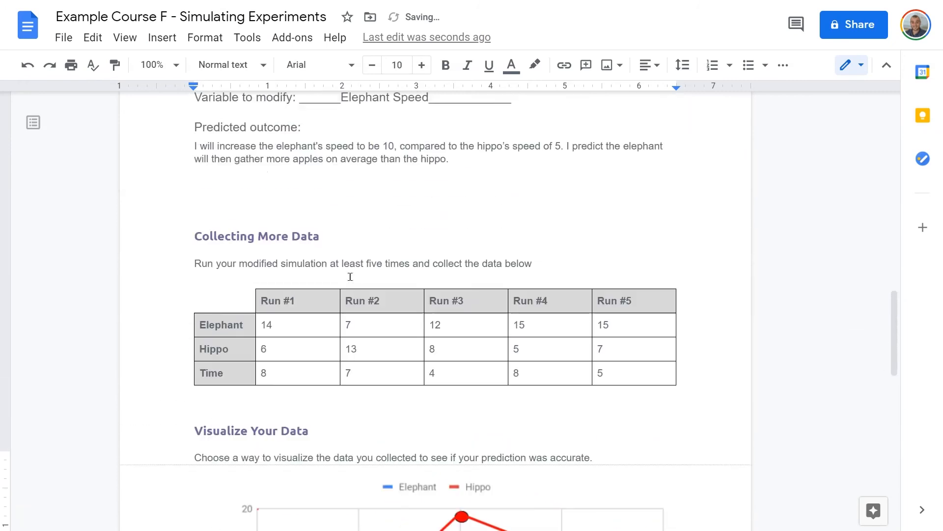
scroll(448, 309, down, 7)
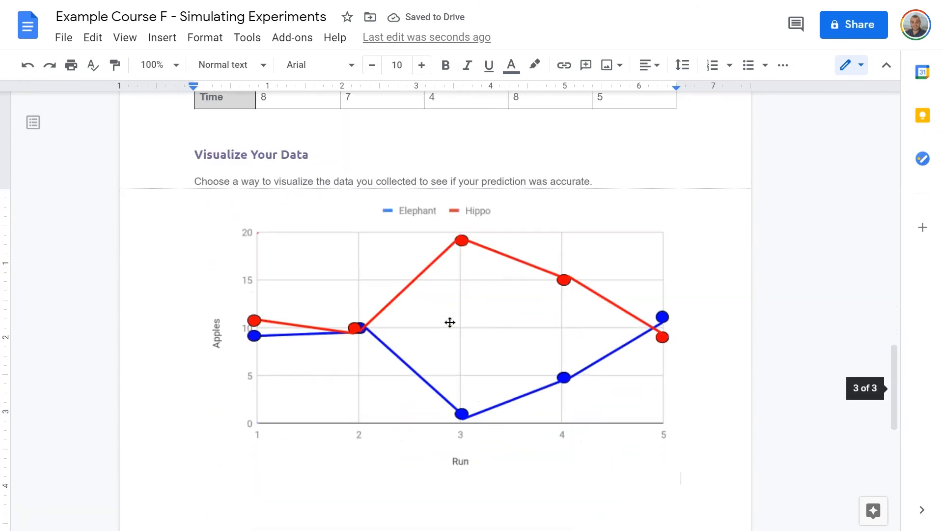
- Open the pasted graph for editing and add a text box reading "Faster Elephant" by the Hippo legend label
click(449, 321)
click(236, 506)
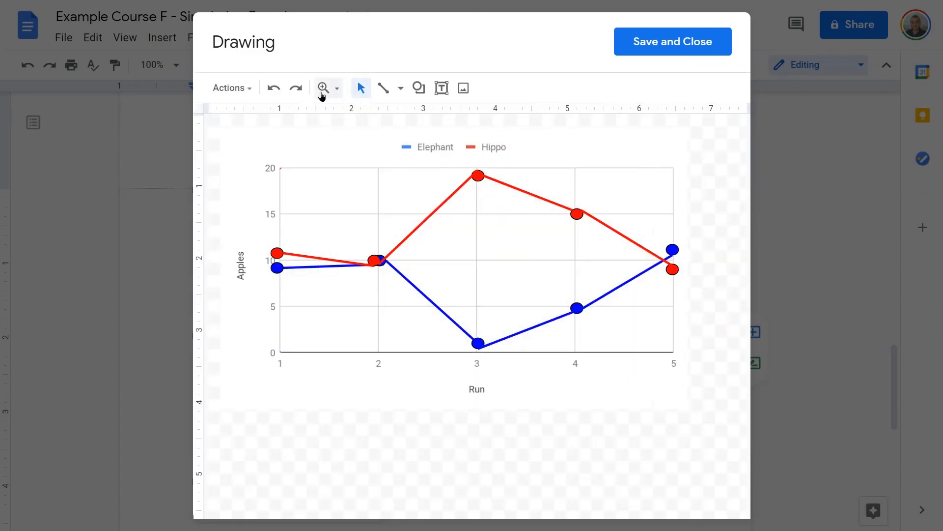
click(442, 88)
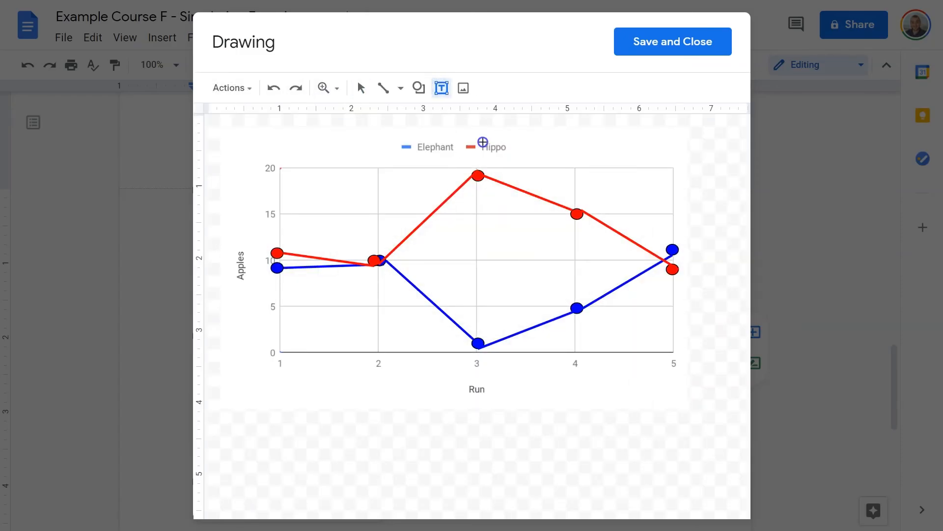
drag(484, 142, 572, 173)
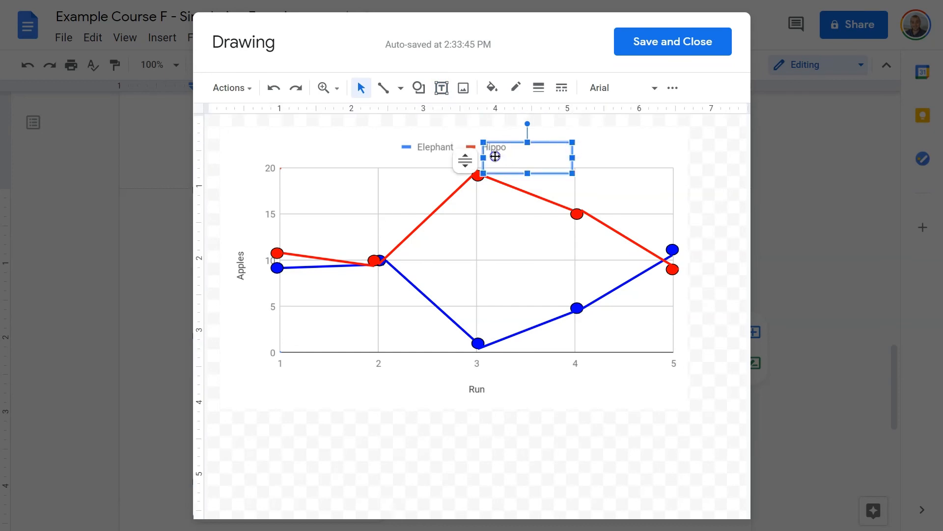
text(Faster Ele)
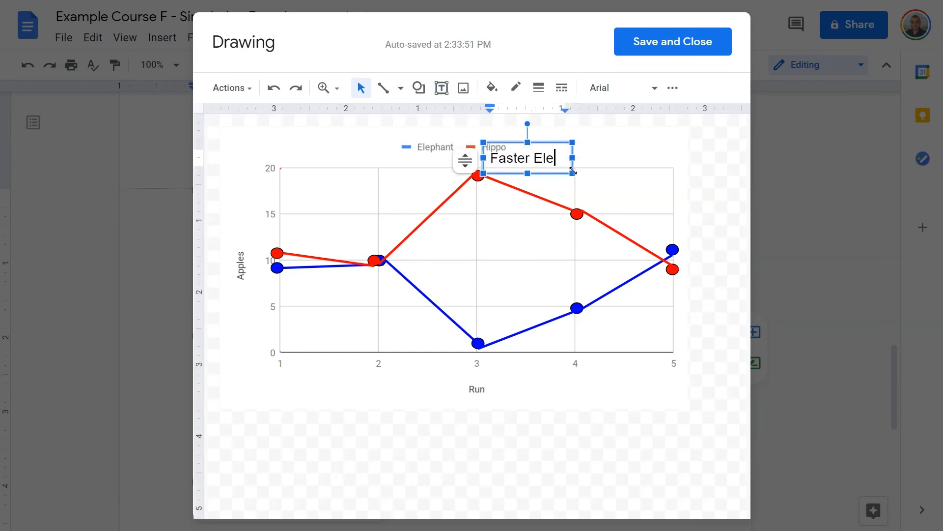
text(phant)
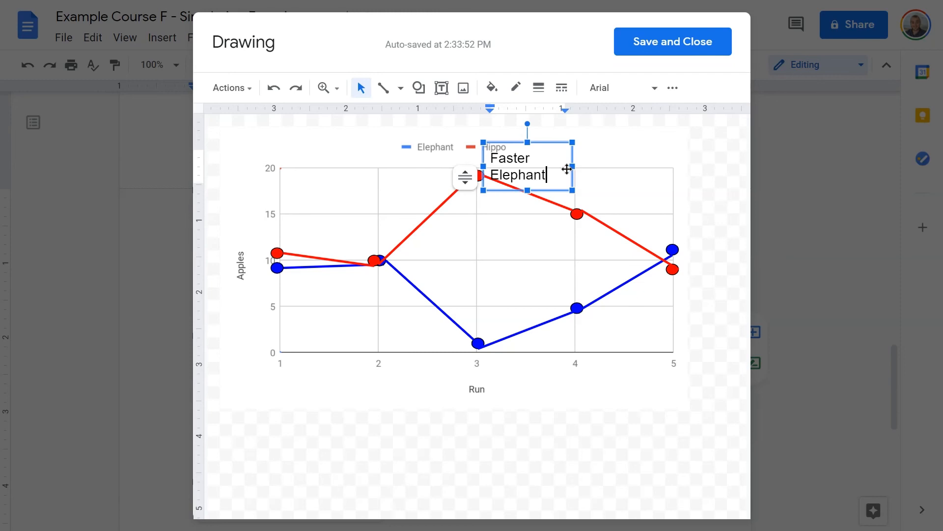
- Widen the "Faster Elephant" text box, set its font size to 11, align it over the Hippo legend label, and save the drawing
drag(572, 166, 560, 128)
click(673, 87)
click(435, 121)
click(614, 174)
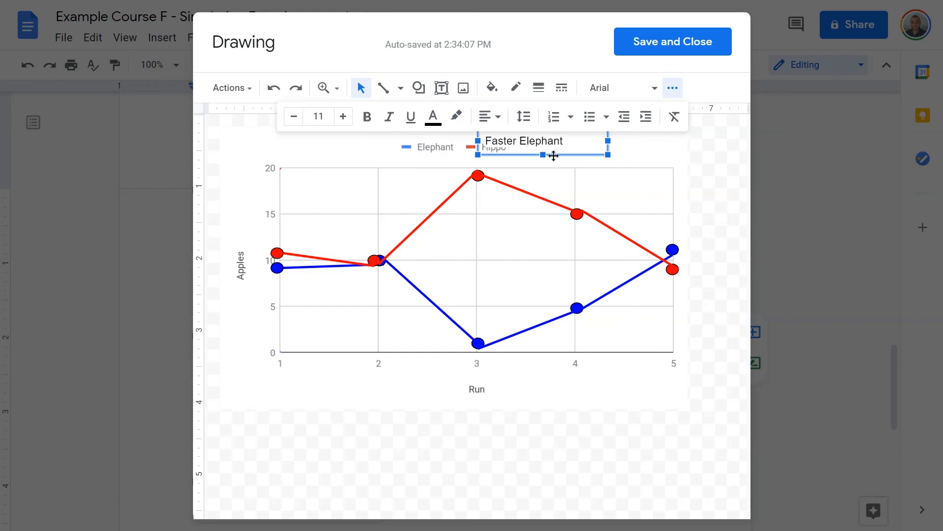
drag(559, 154, 554, 162)
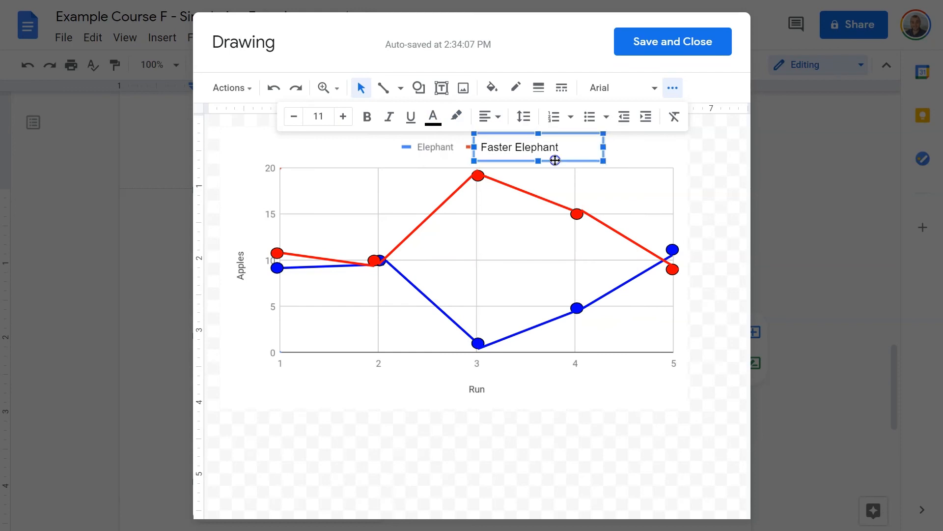
click(653, 159)
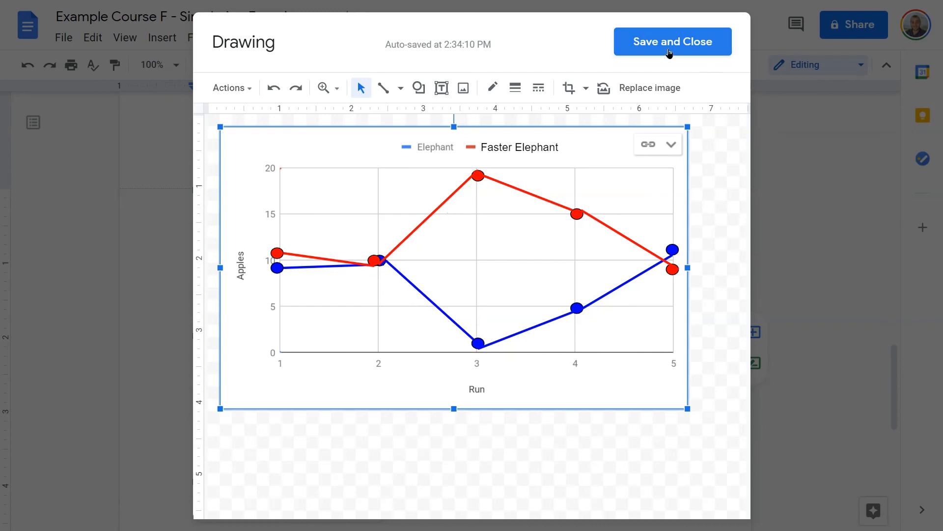
click(669, 42)
- Check the modified-run data in the table and reopen the graph under Visualize Your Data for editing
scroll(638, 274, up, 3)
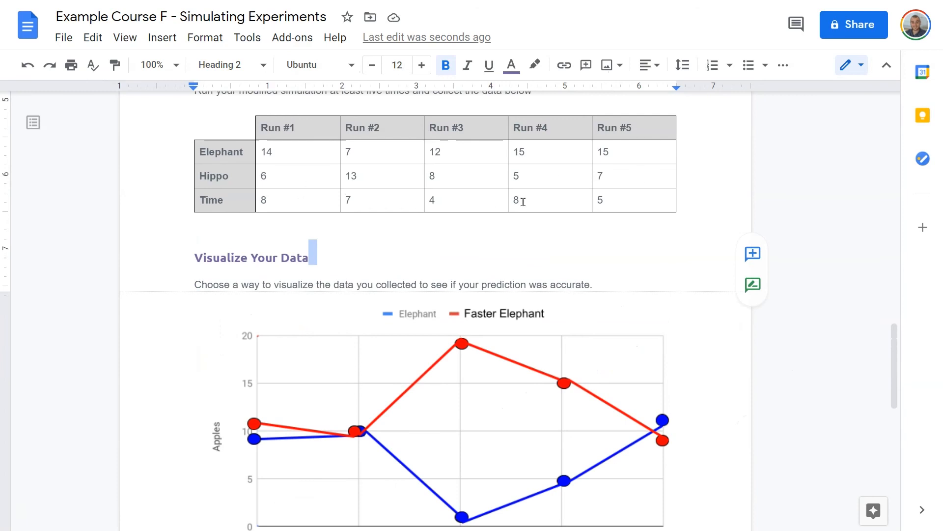
scroll(523, 391, down, 2)
click(521, 387)
click(232, 507)
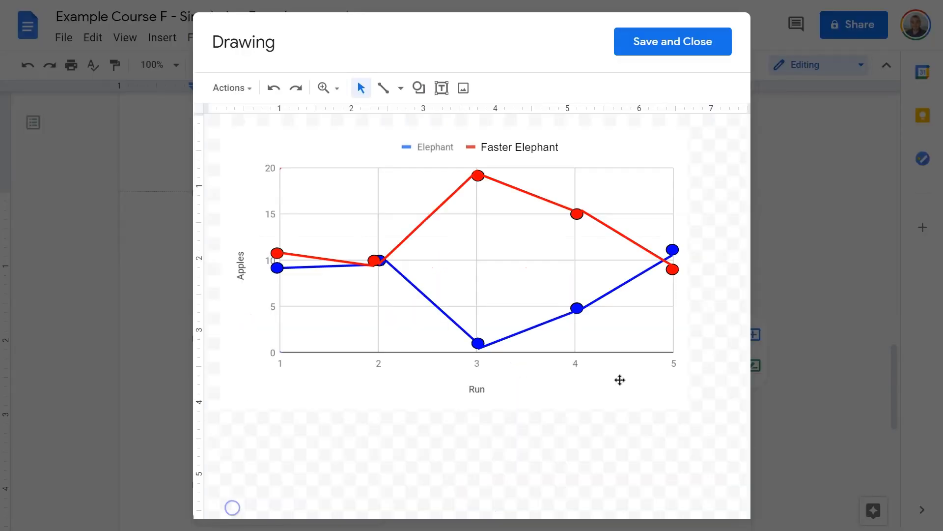
drag(275, 269, 282, 225)
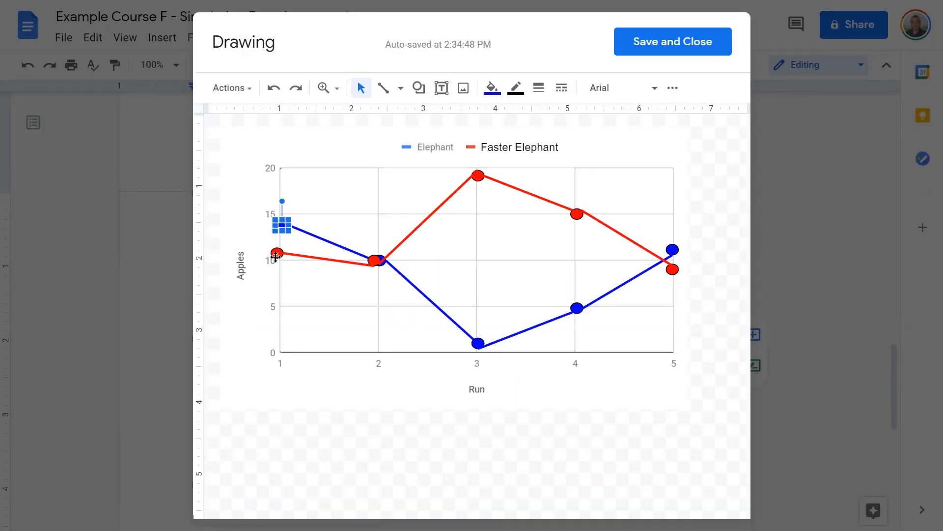
key(ctrl+z)
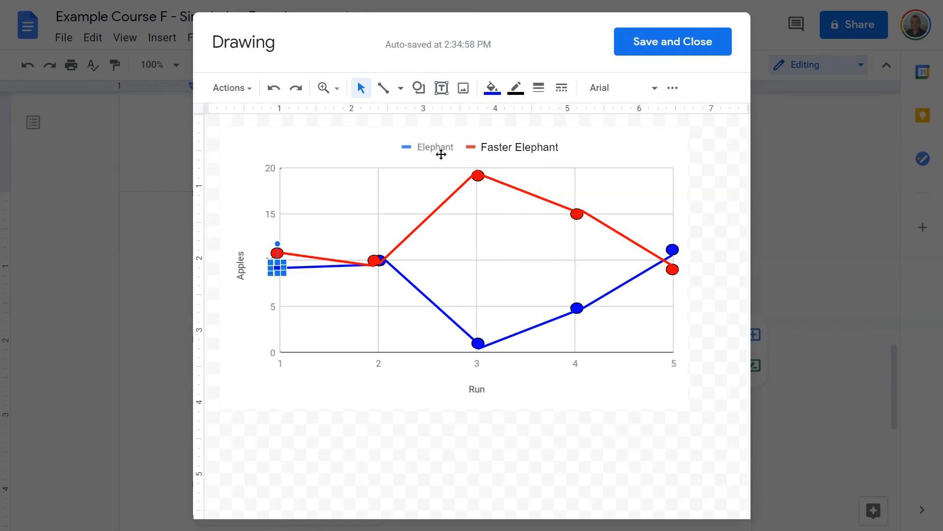
click(296, 243)
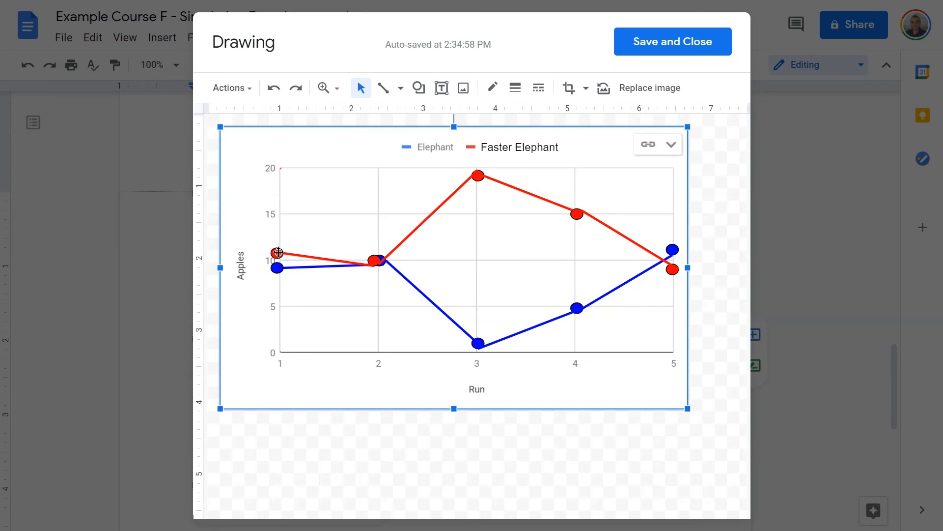
- Move the red points for Runs 1, 2, 3 and 5 to match the table's Elephant counts 14, 7, 12 and 15, and save the drawing
drag(278, 252, 281, 224)
drag(375, 260, 382, 289)
drag(478, 175, 479, 249)
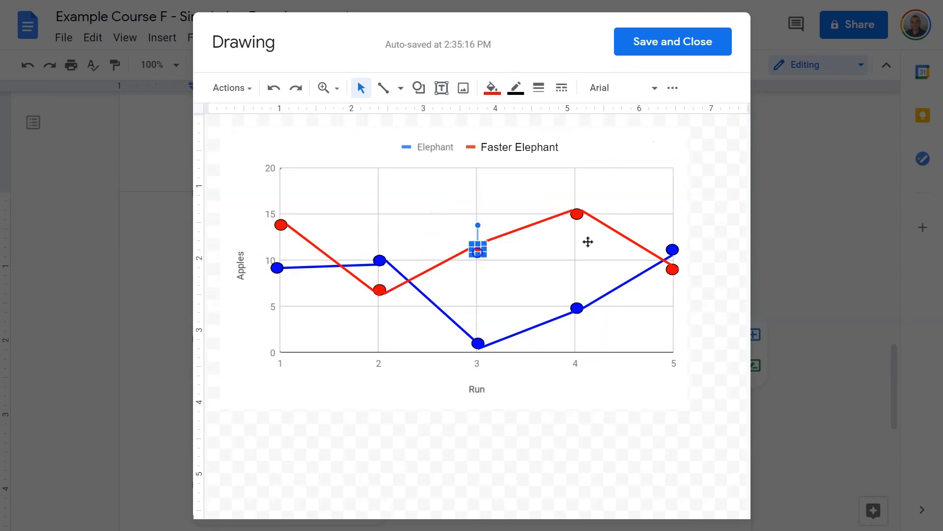
drag(672, 269, 668, 217)
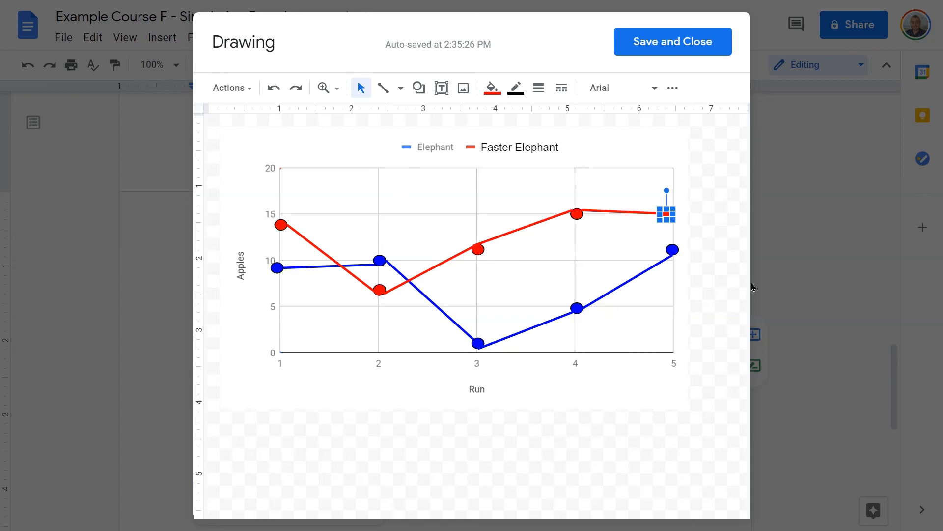
click(724, 304)
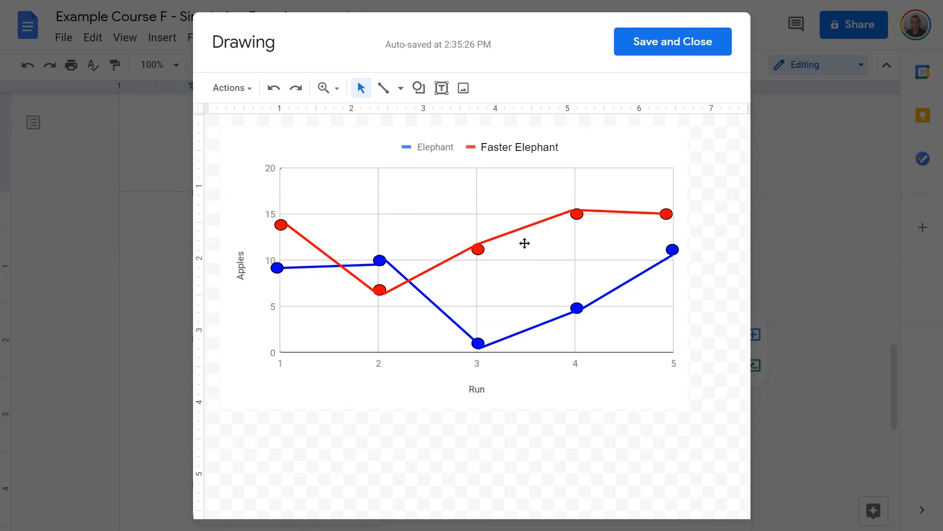
click(644, 49)
- Compare the finished graph with the modified-run table and the predicted outcome to judge whether the prediction was accurate
scroll(577, 297, down, 5)
scroll(652, 320, up, 7)
scroll(629, 313, up, 2)
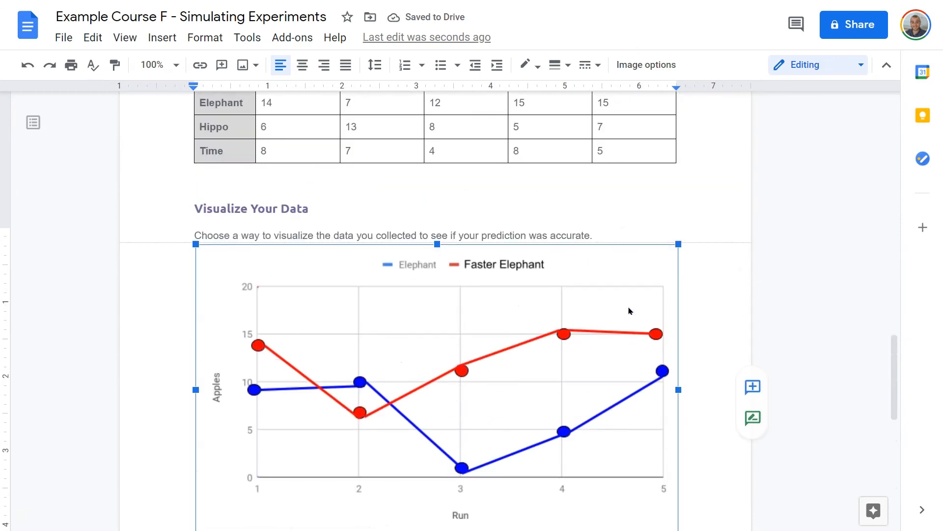
scroll(584, 207, up, 2)
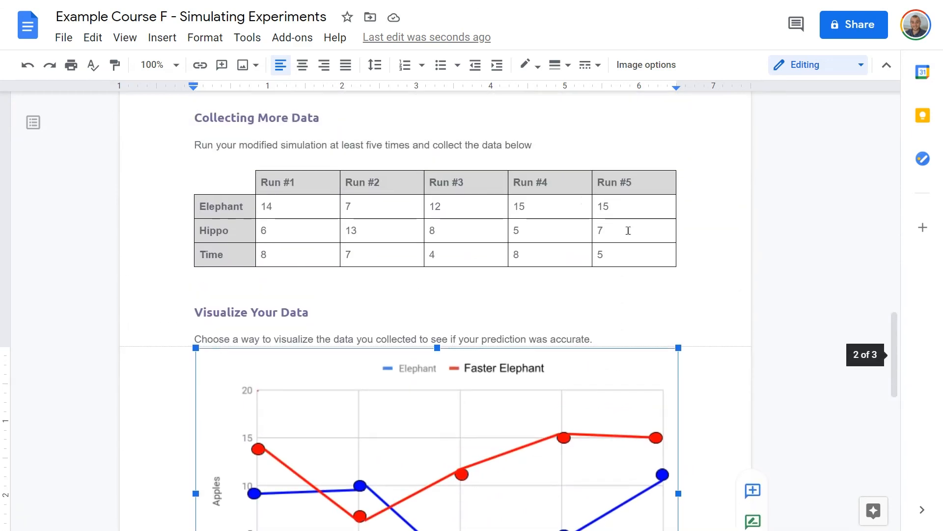
scroll(585, 329, up, 4)
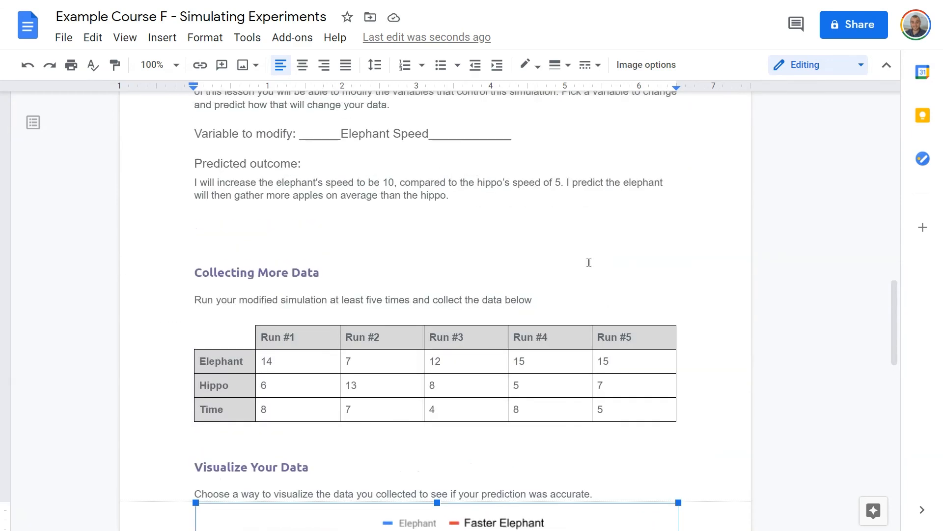
scroll(531, 230, up, 1)
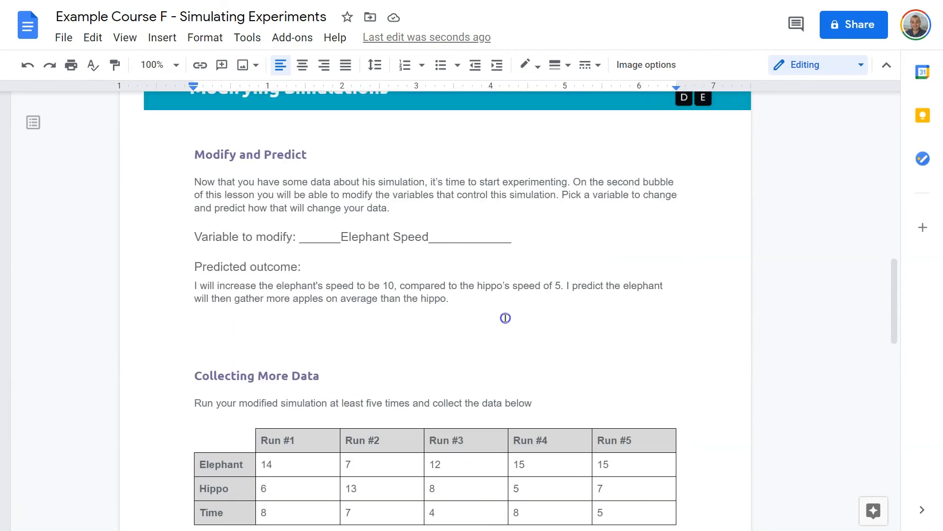
click(505, 318)
scroll(500, 316, down, 1)
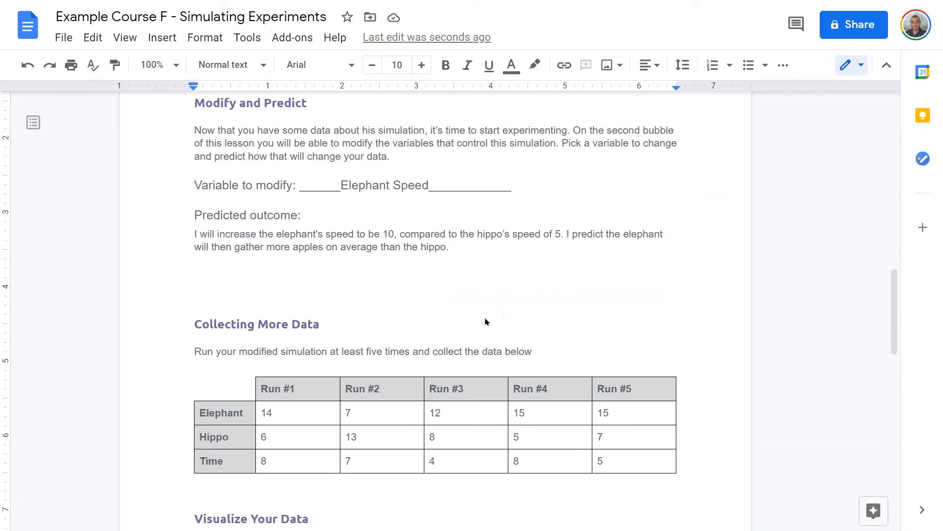
- Switch to the Code.org lesson and review the Modify and Predict instructions and the elephant's speed setting
key(ctrl+Tab)
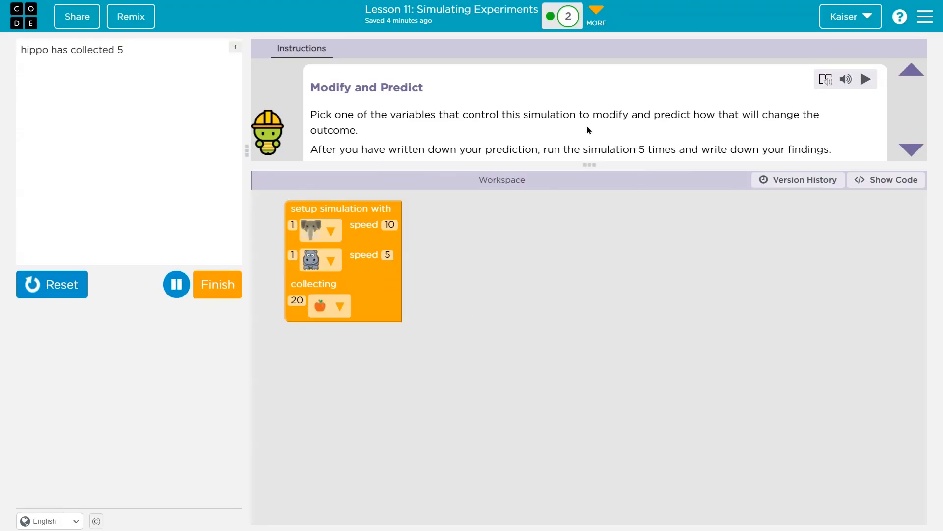
scroll(610, 98, down, 1)
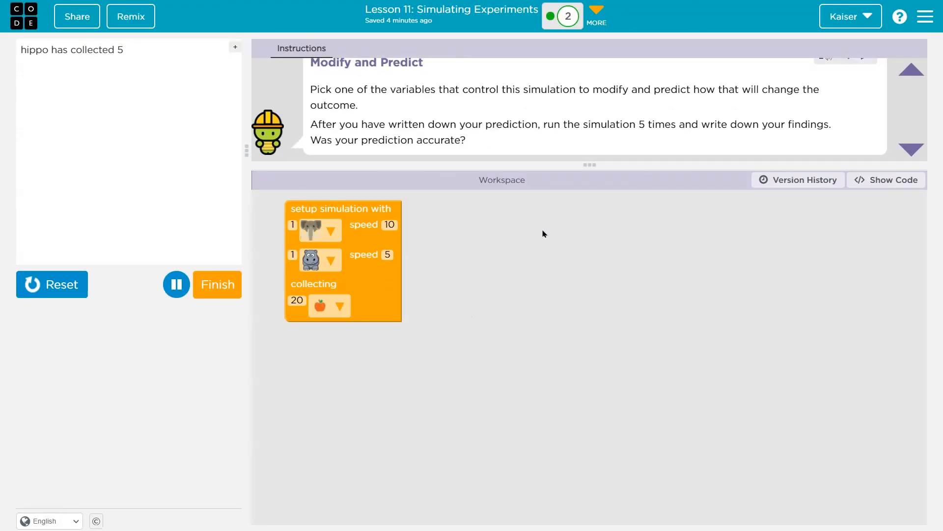
click(390, 225)
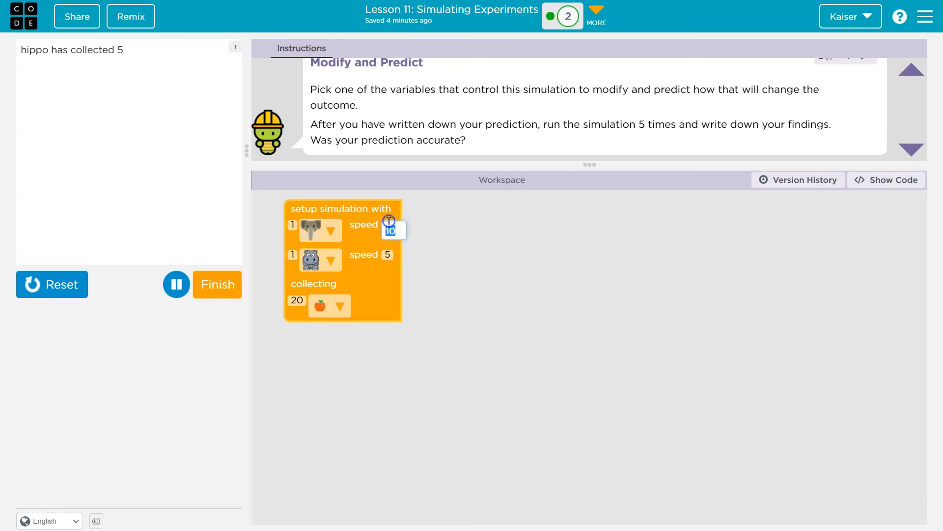
click(460, 241)
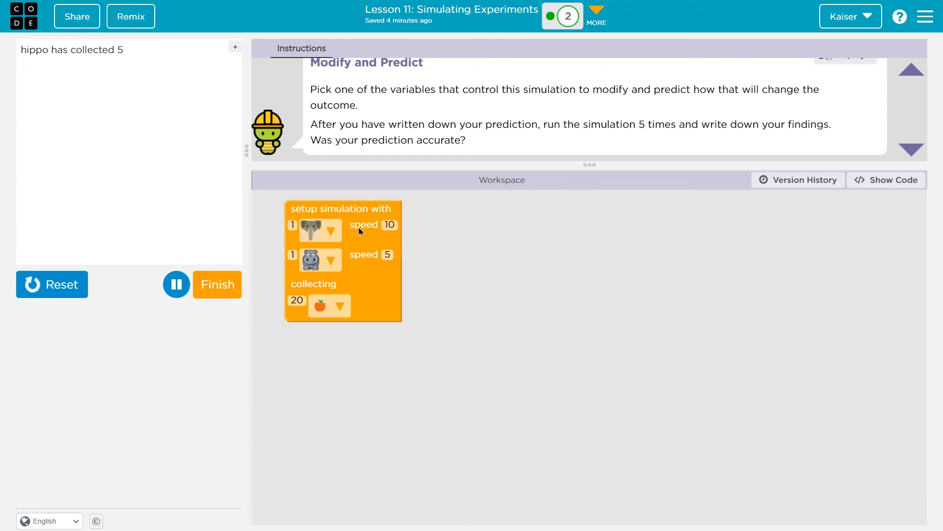
click(387, 223)
click(438, 228)
click(496, 264)
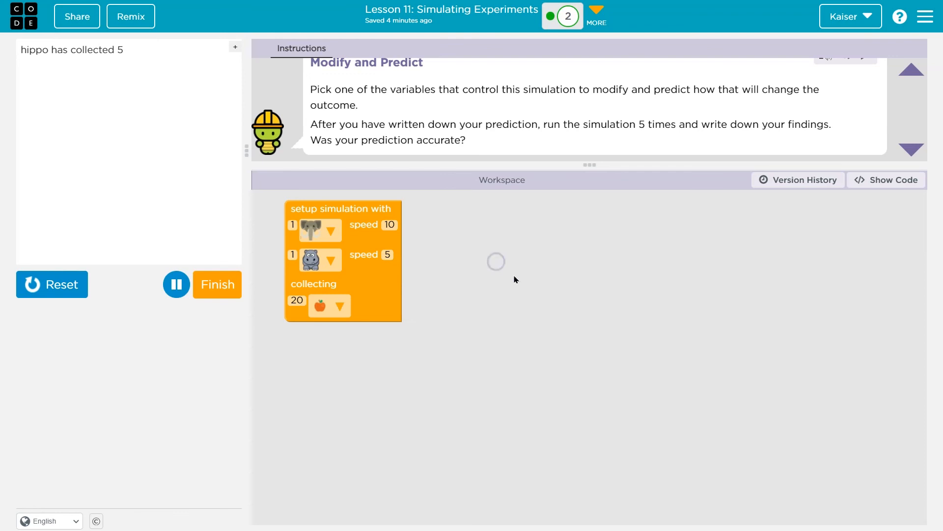